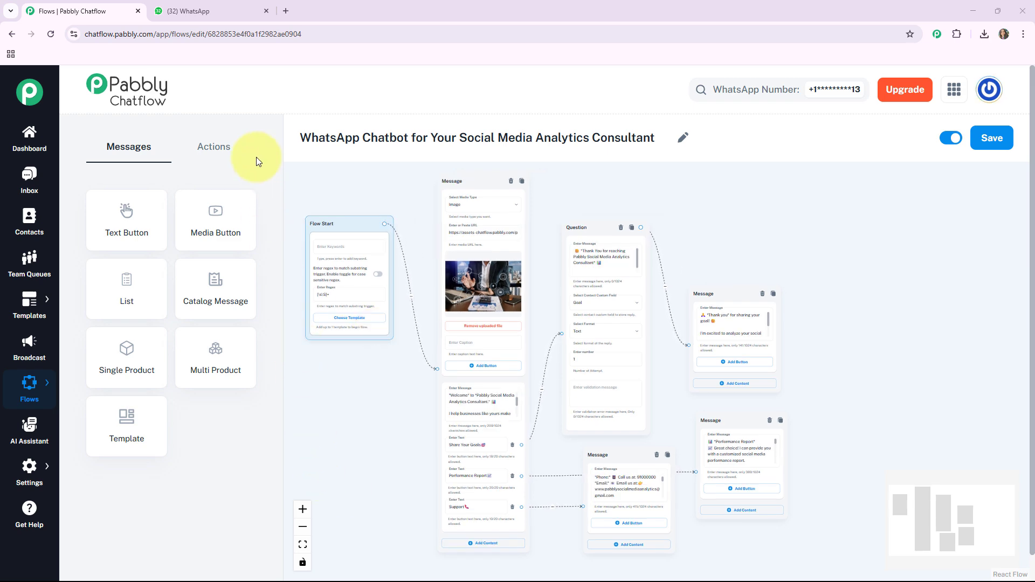
# Send 'Hi' in the Social Media Analytics Consultant WhatsApp chat to trigger the bot.
pyautogui.click(218, 4)
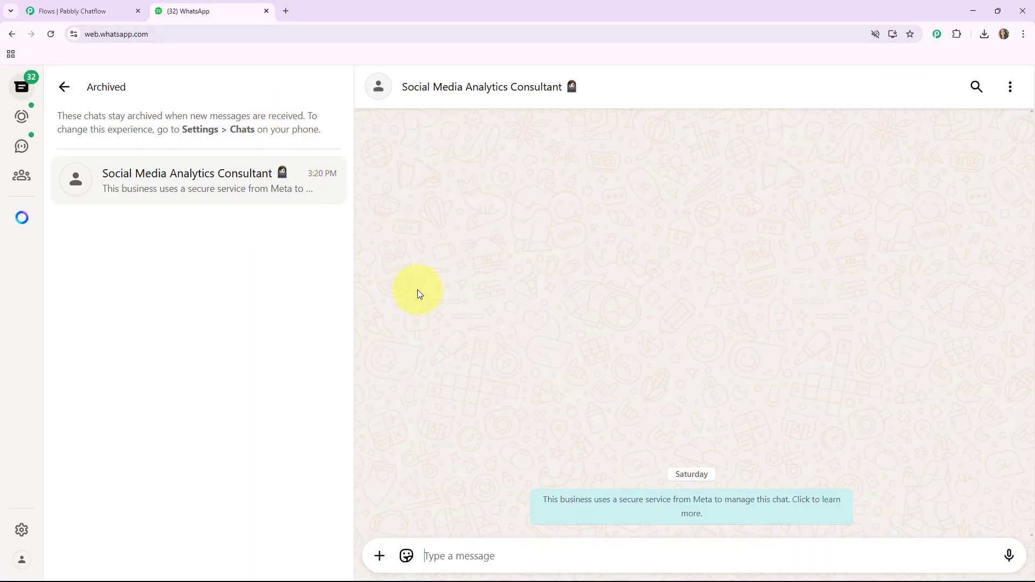
pyautogui.click(428, 555)
pyautogui.write('Hi')
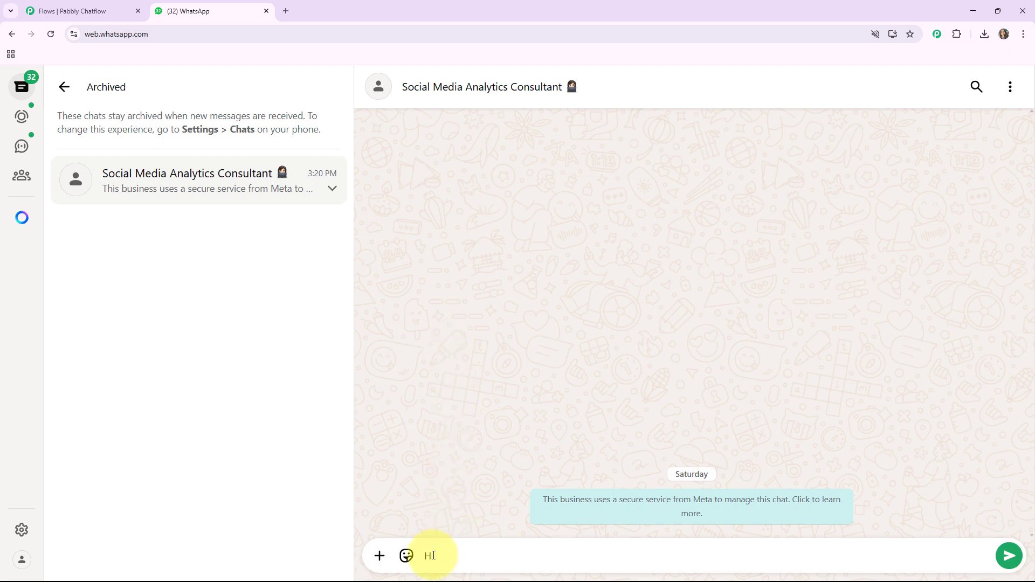
pyautogui.press('Return')
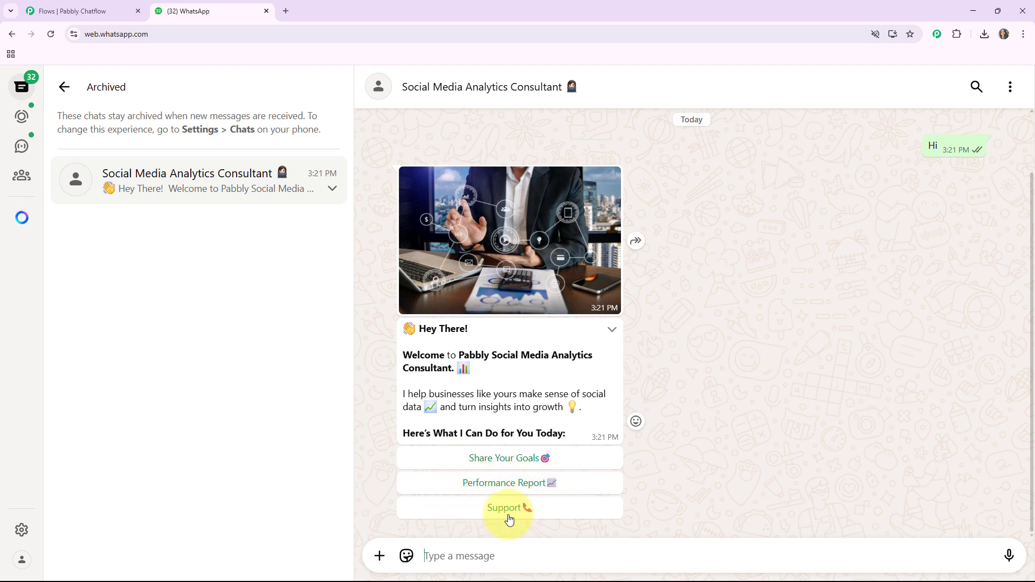
# Choose Share Your Goals, then Support, and scroll back through the bot's replies.
pyautogui.click(504, 459)
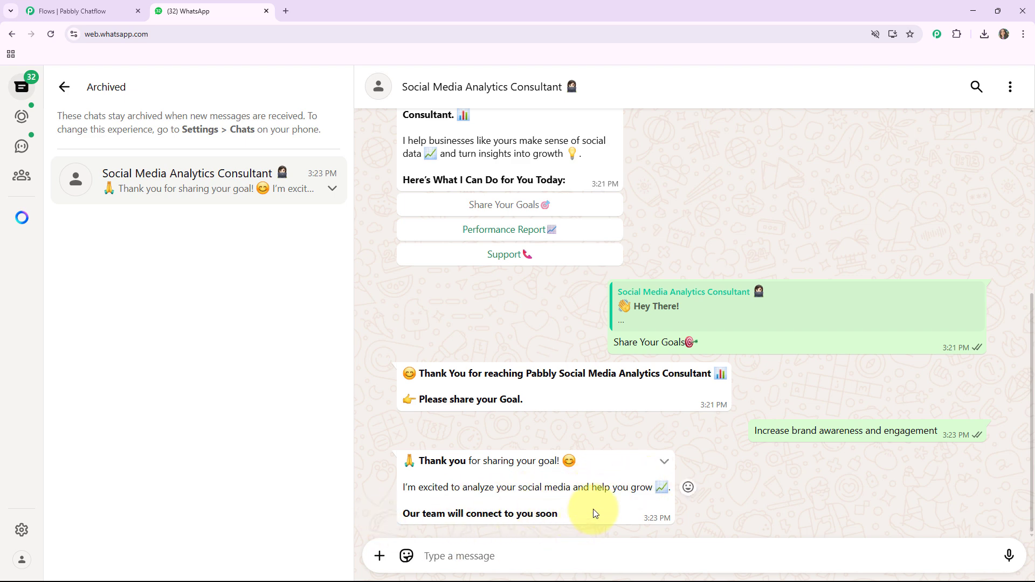
pyautogui.scroll(4, 566, 495)
pyautogui.click(523, 471)
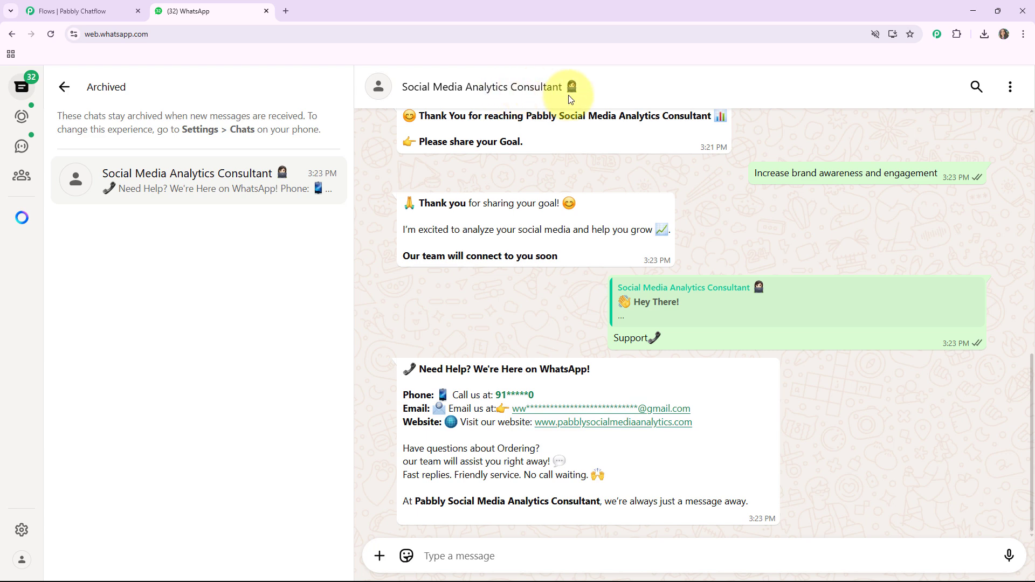
pyautogui.scroll(6, 602, 334)
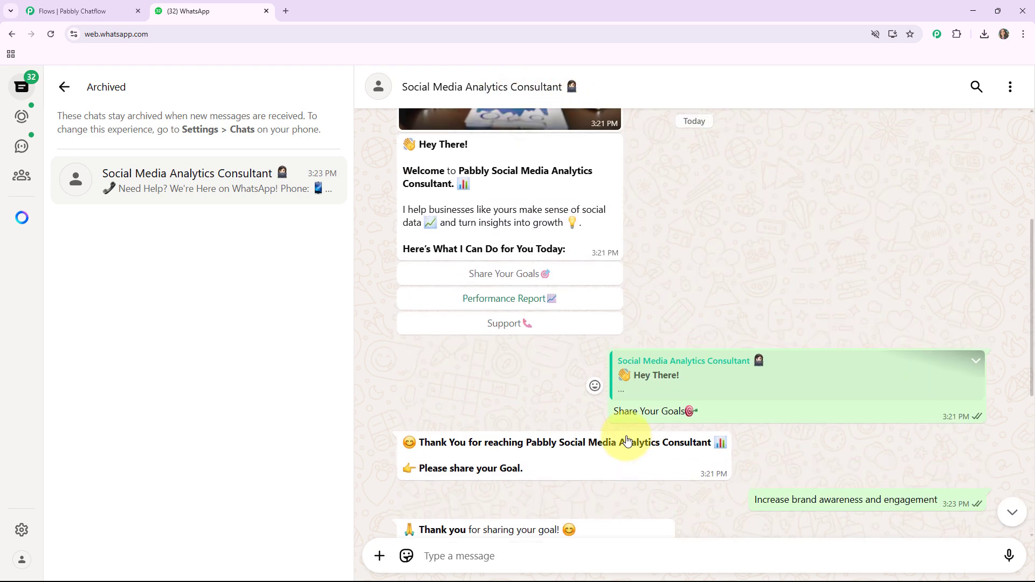
pyautogui.scroll(2, 626, 437)
pyautogui.scroll(3, 627, 438)
pyautogui.scroll(-2, 626, 438)
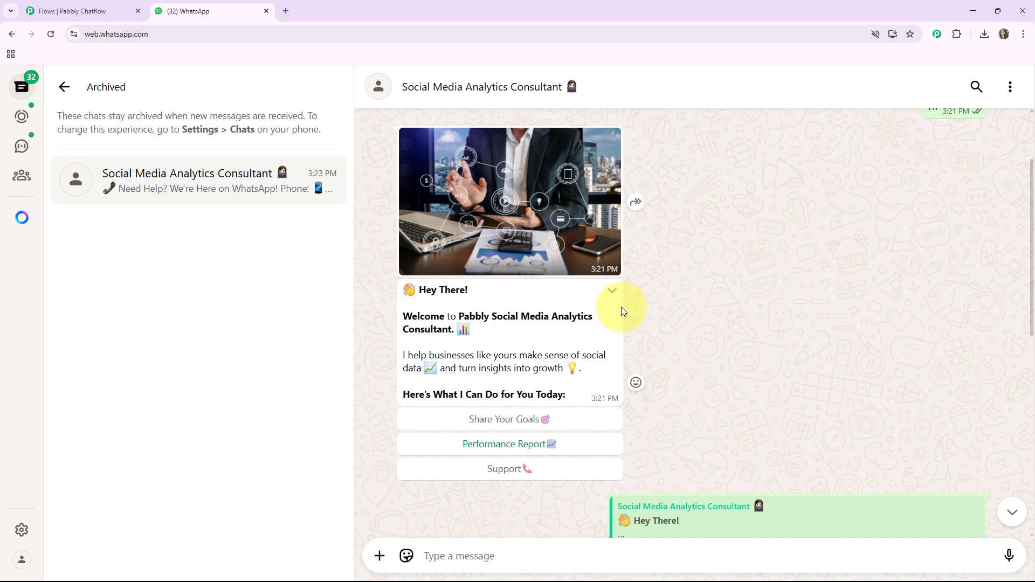
# In a new tab, go to the Pabbly Accounts apps page and launch Pabbly Chatflow.
pyautogui.click(289, 13)
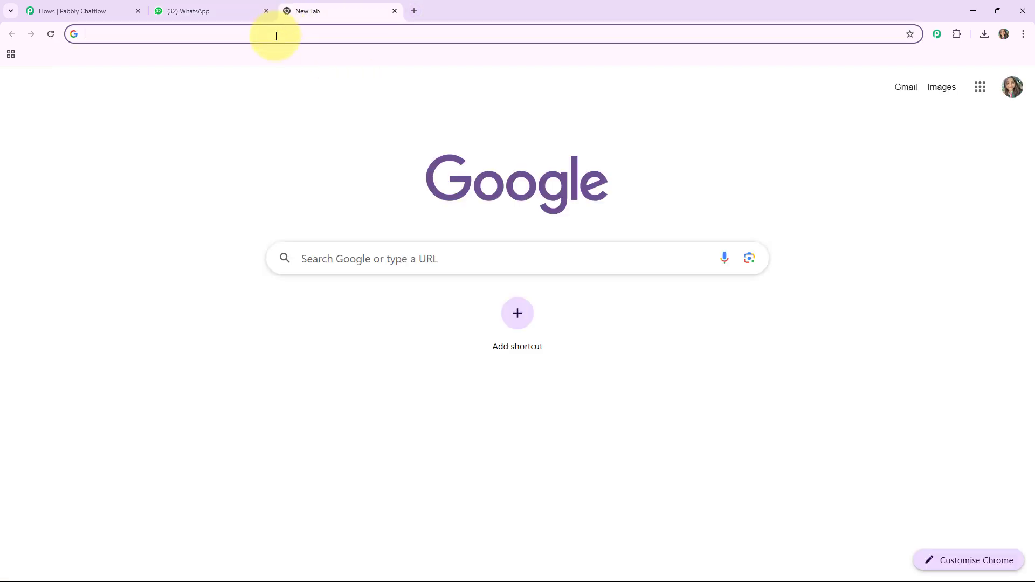
pyautogui.click(276, 36)
pyautogui.write('pabbl')
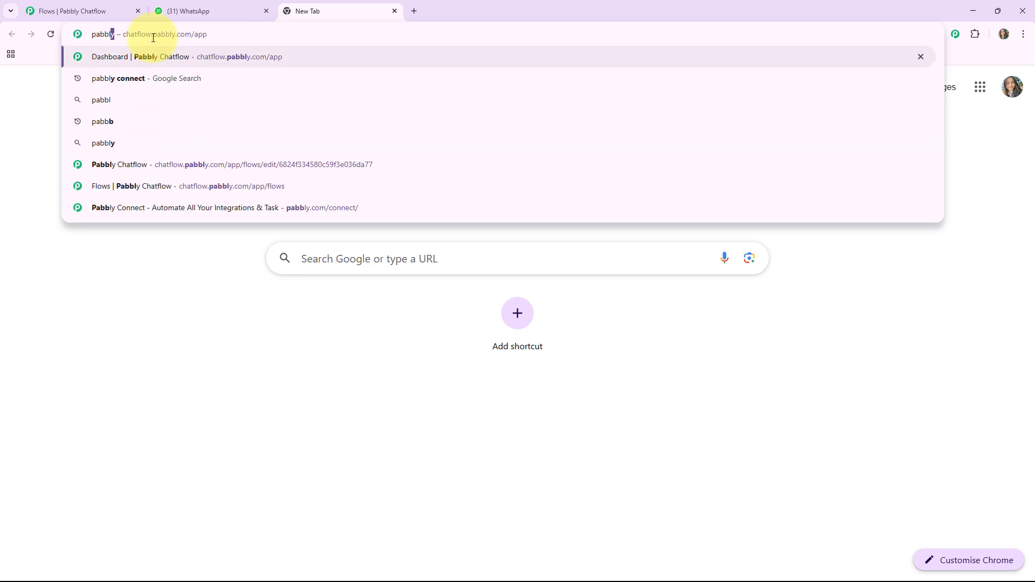
pyautogui.write('y.com/apps')
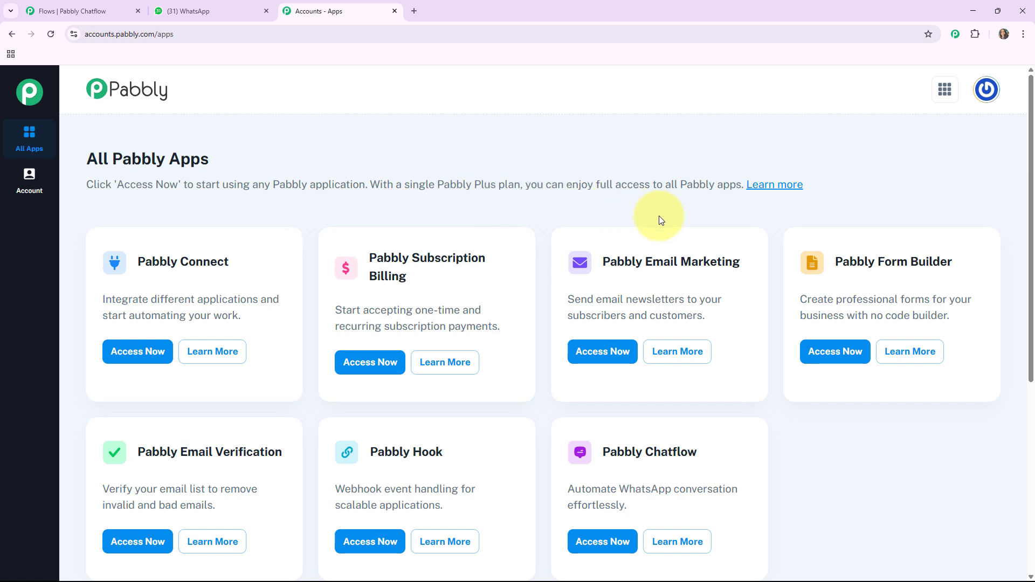
pyautogui.scroll(-2, 704, 261)
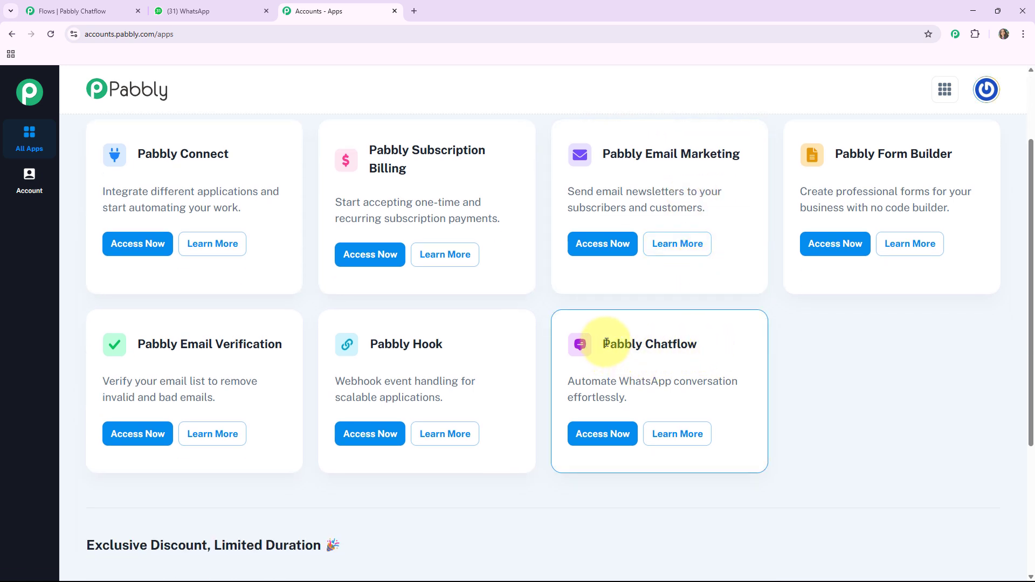
pyautogui.moveTo(606, 343); pyautogui.dragTo(705, 344)
pyautogui.click(724, 345)
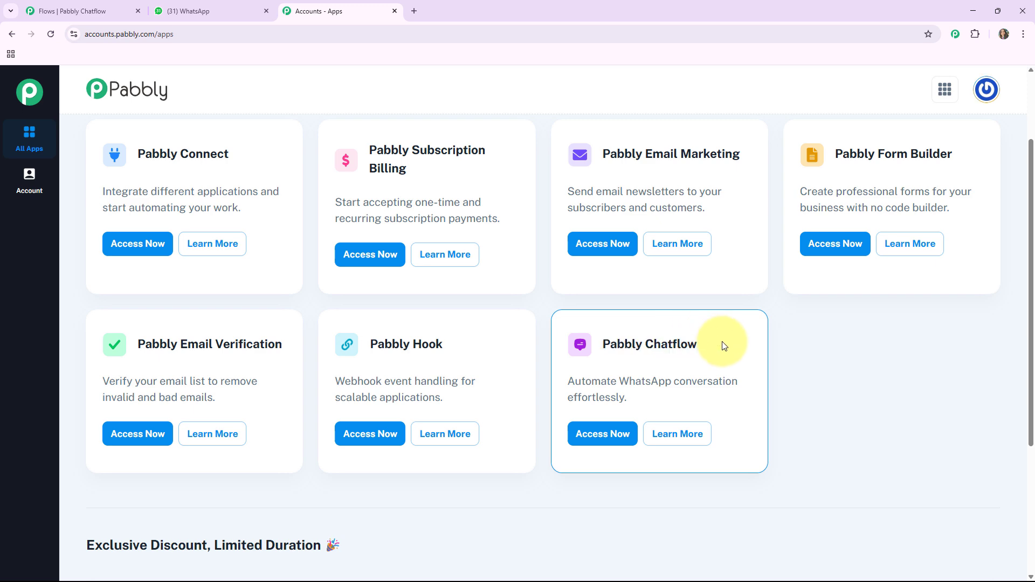
pyautogui.click(602, 434)
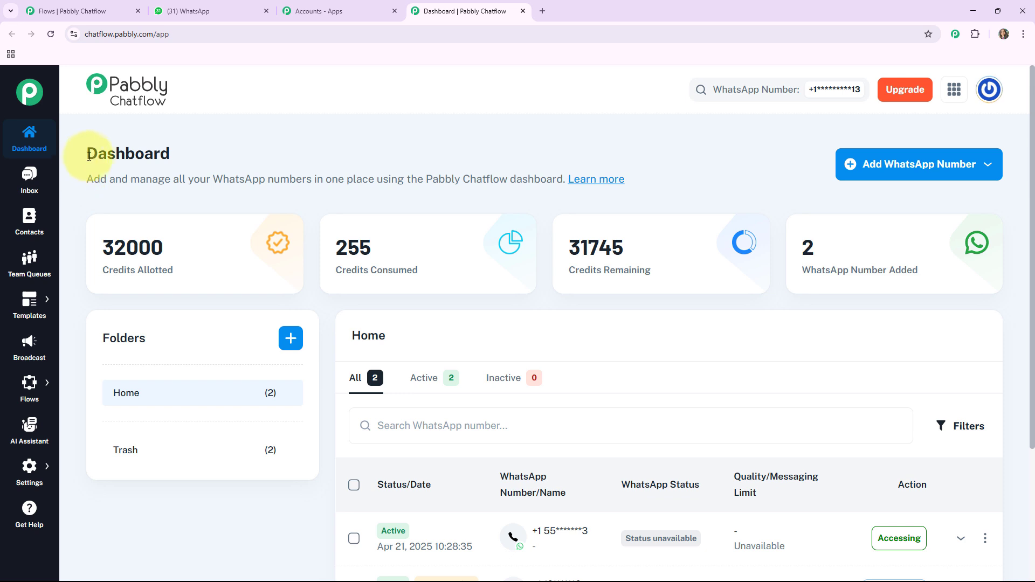
# Highlight the Credits Allotted, Credits Consumed and Credits Remaining figures on the dashboard.
pyautogui.moveTo(113, 282)
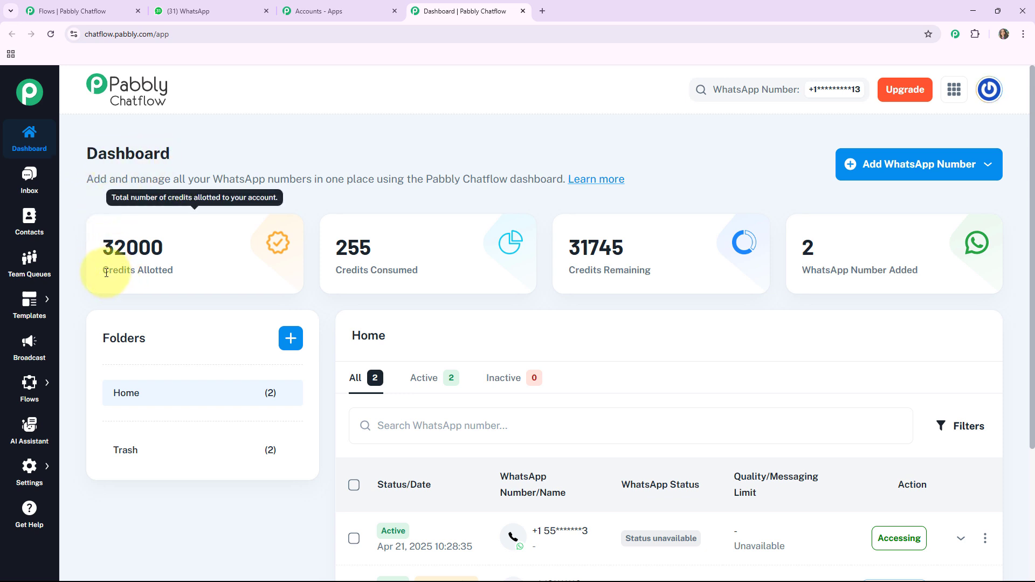
pyautogui.moveTo(106, 272); pyautogui.dragTo(173, 270)
pyautogui.moveTo(336, 270); pyautogui.dragTo(462, 274)
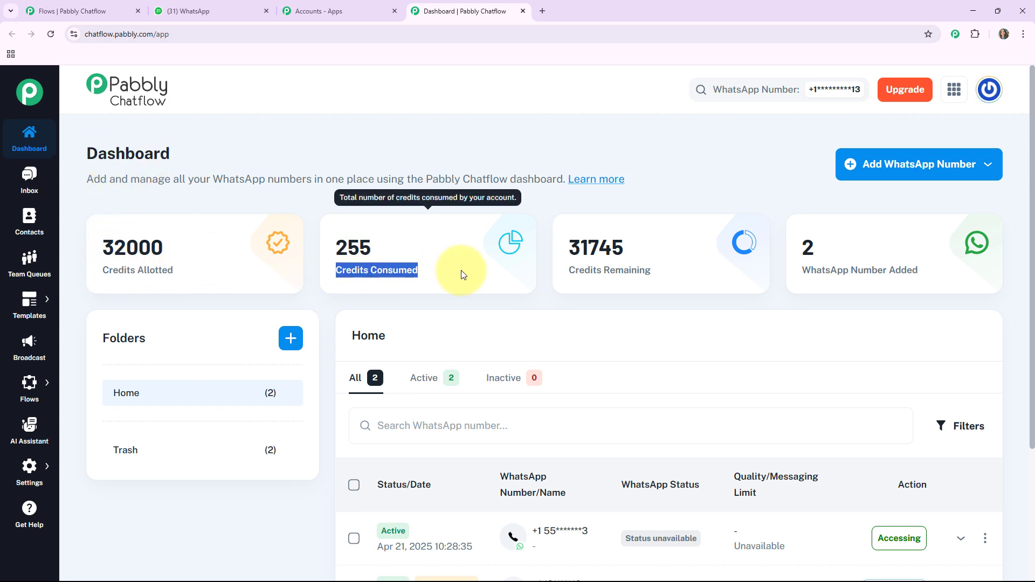
pyautogui.moveTo(570, 270); pyautogui.dragTo(742, 267)
pyautogui.click(872, 263)
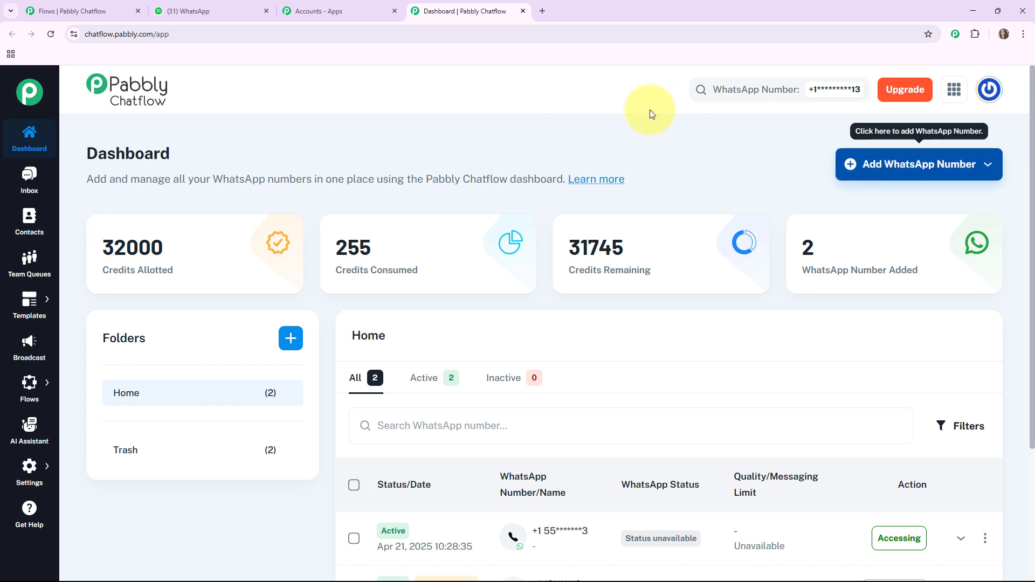
# Check the Add WhatsApp Number manual-token option and the numbers table, then open the Inbox.
pyautogui.click(935, 164)
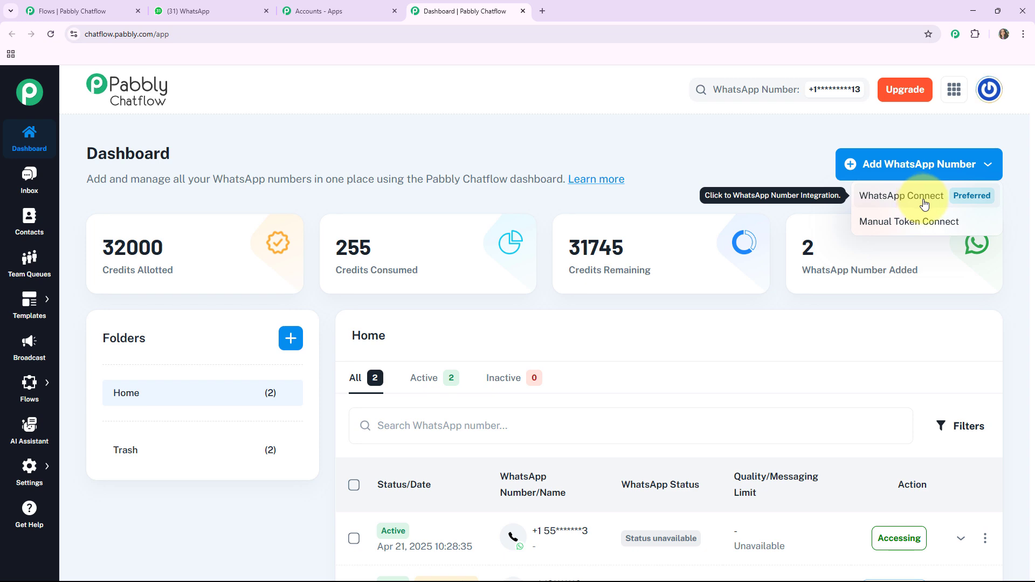
pyautogui.click(899, 221)
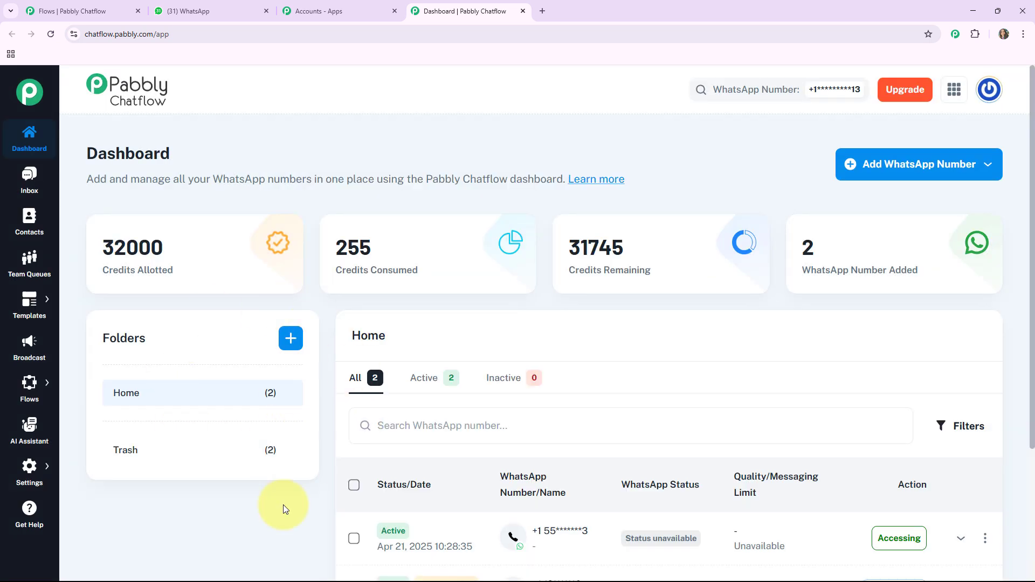
pyautogui.scroll(-3, 612, 428)
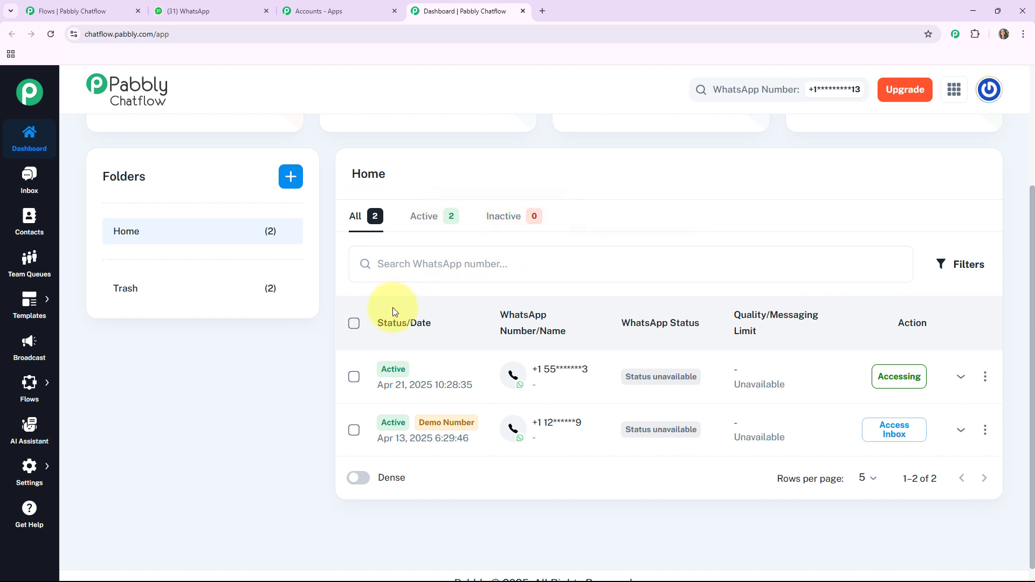
pyautogui.click(32, 179)
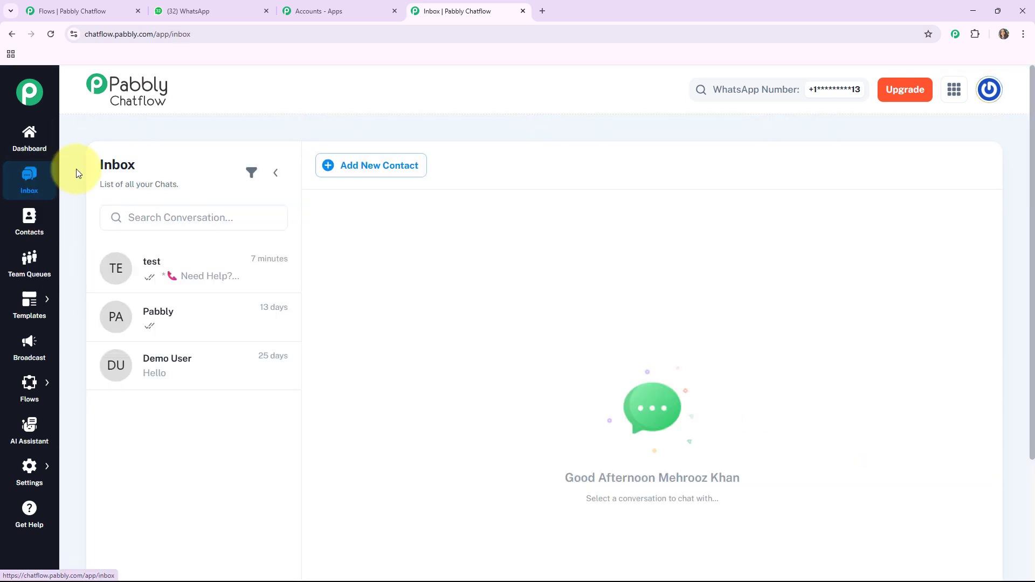
# Open the test conversation in the Inbox, then view the Contacts page.
pyautogui.click(218, 289)
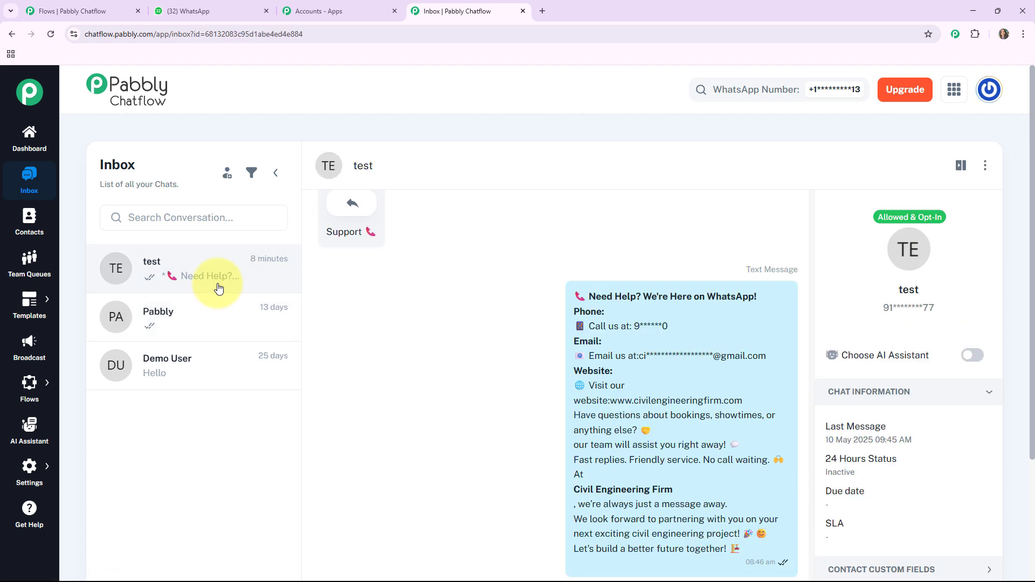
pyautogui.scroll(-1, 291, 317)
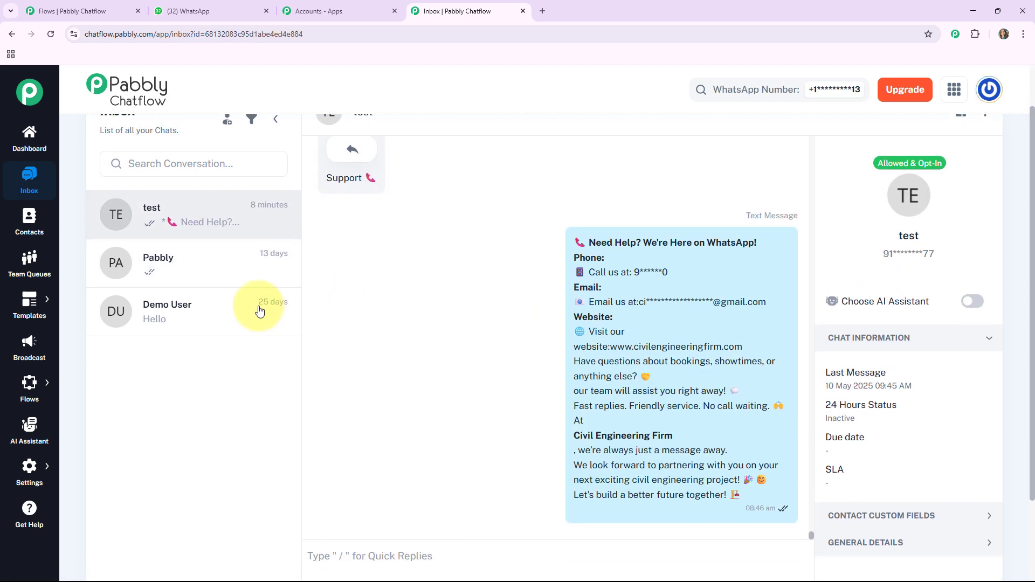
pyautogui.click(31, 223)
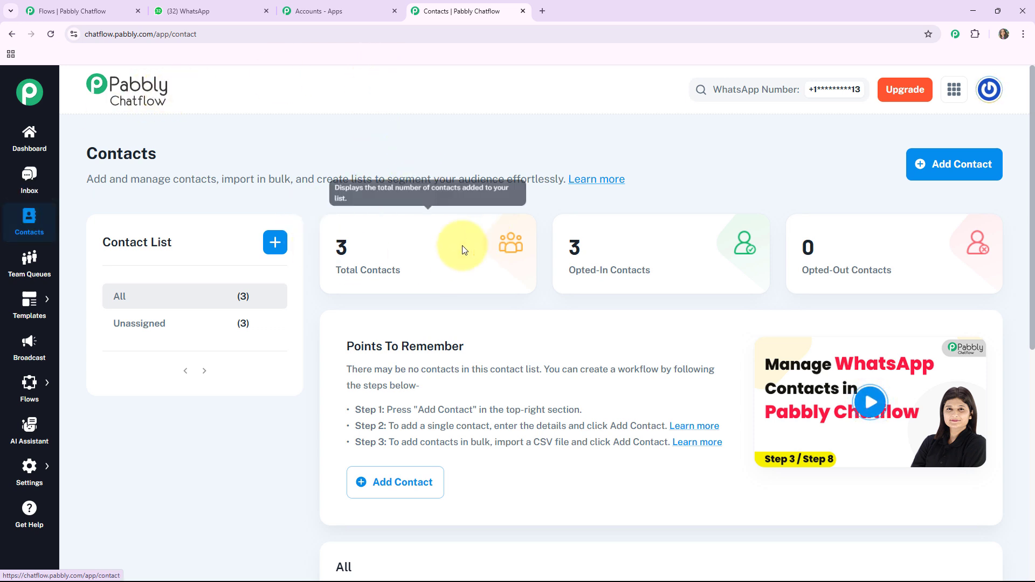
# Visit Team Queues, the Templates List and Broadcast, ending on the Flow Builder list.
pyautogui.click(24, 270)
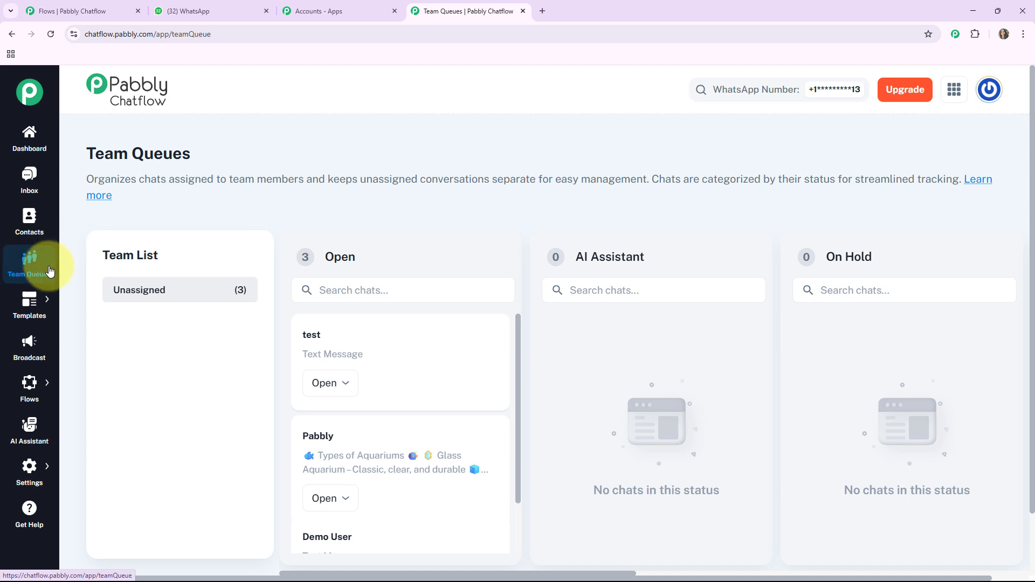
pyautogui.moveTo(41, 305)
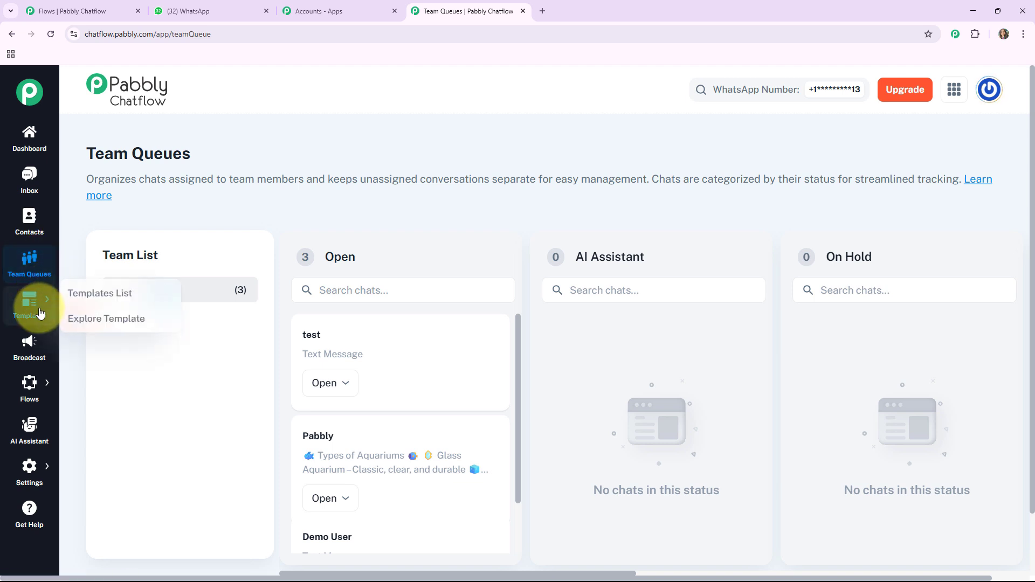
pyautogui.click(82, 295)
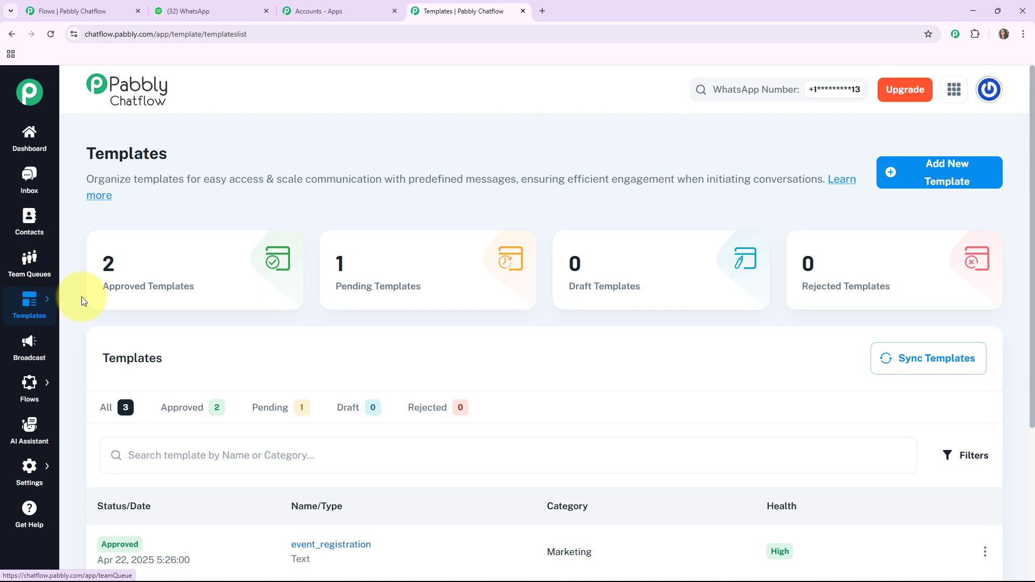
pyautogui.click(30, 347)
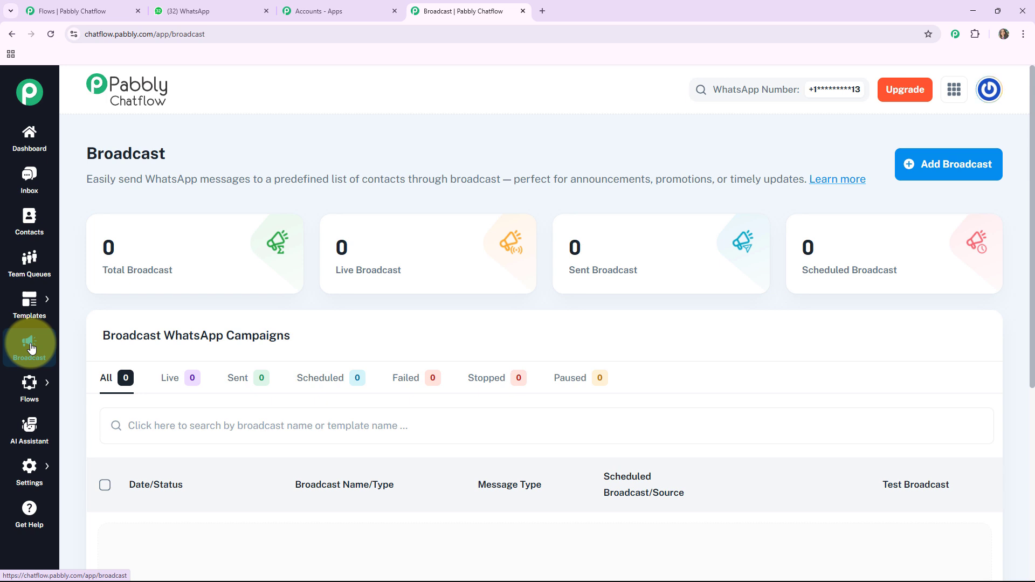
pyautogui.click(76, 379)
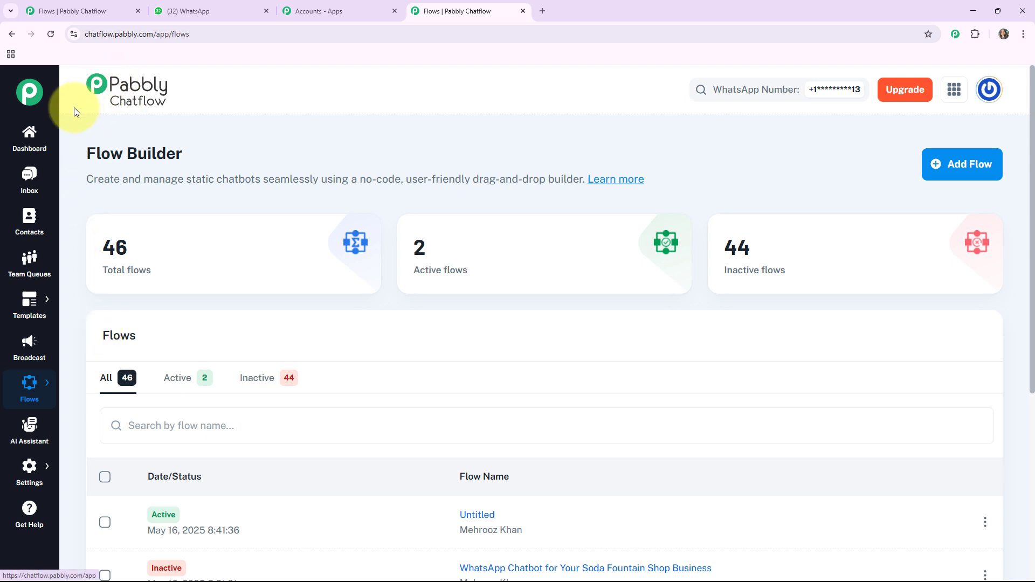
# Look through the AI Assistant page and the Get Help tutorials page.
pyautogui.click(24, 434)
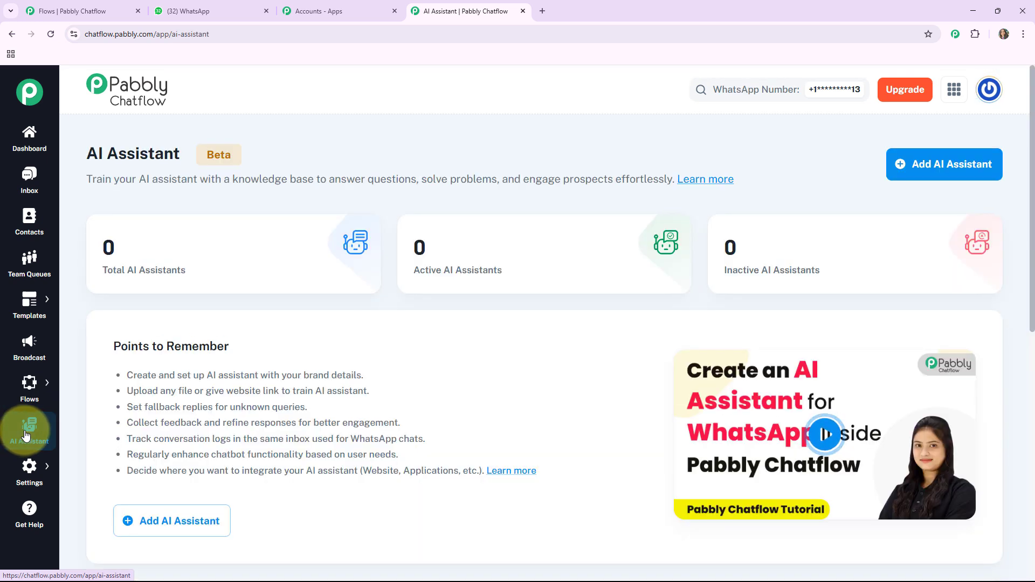
pyautogui.moveTo(32, 401)
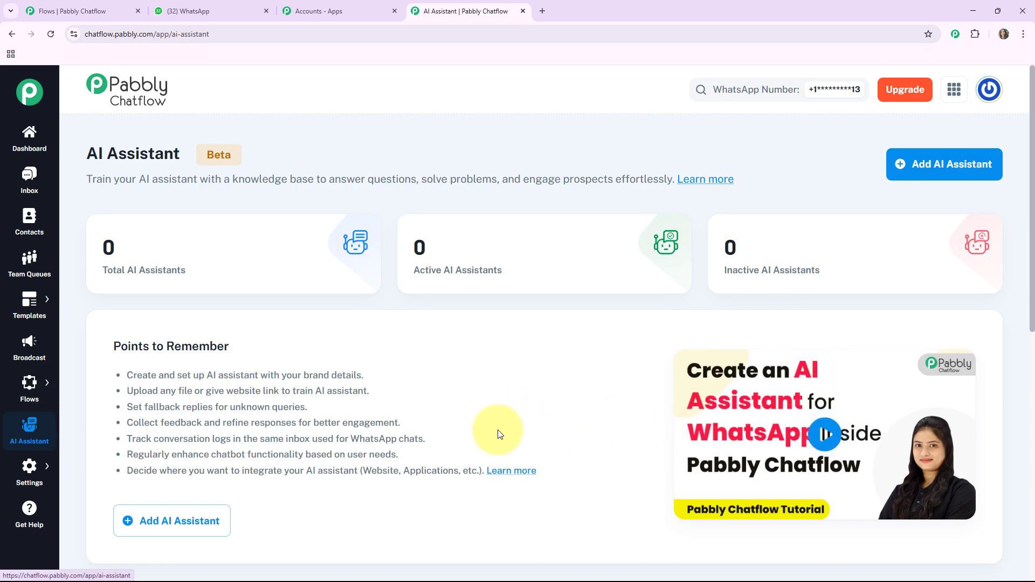
pyautogui.scroll(-1, 488, 429)
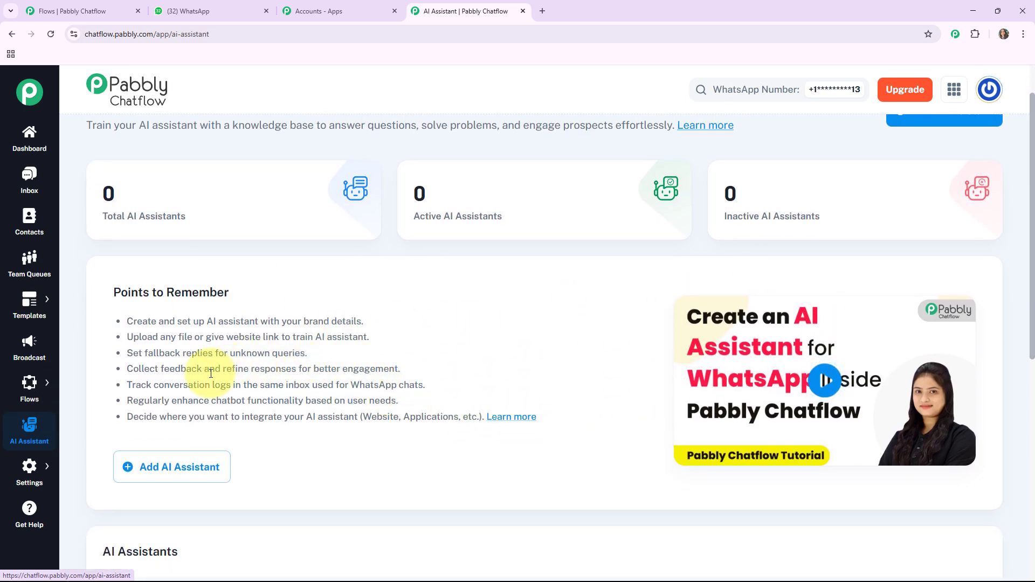
pyautogui.scroll(-1, 135, 420)
pyautogui.moveTo(32, 473)
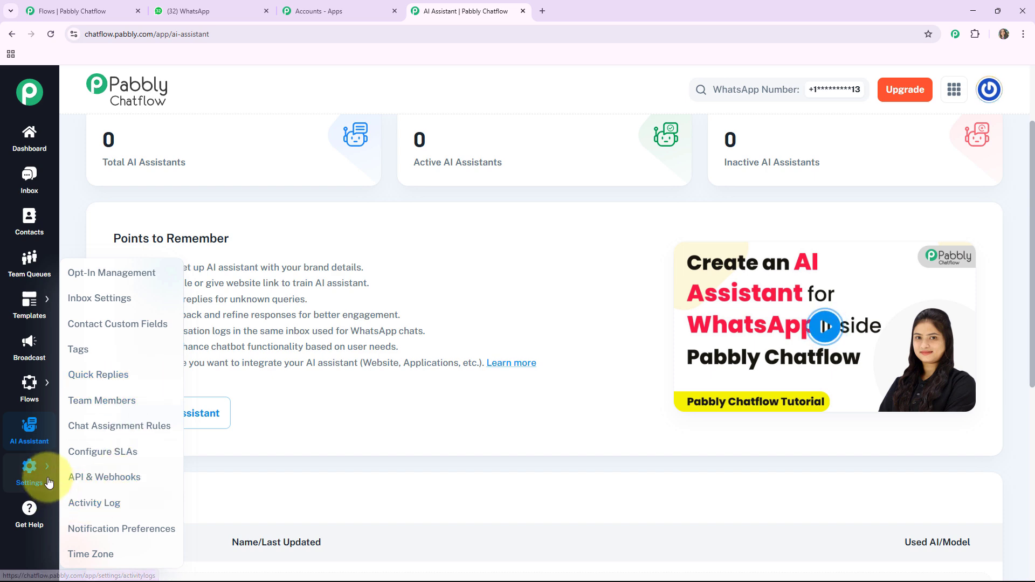
pyautogui.click(29, 508)
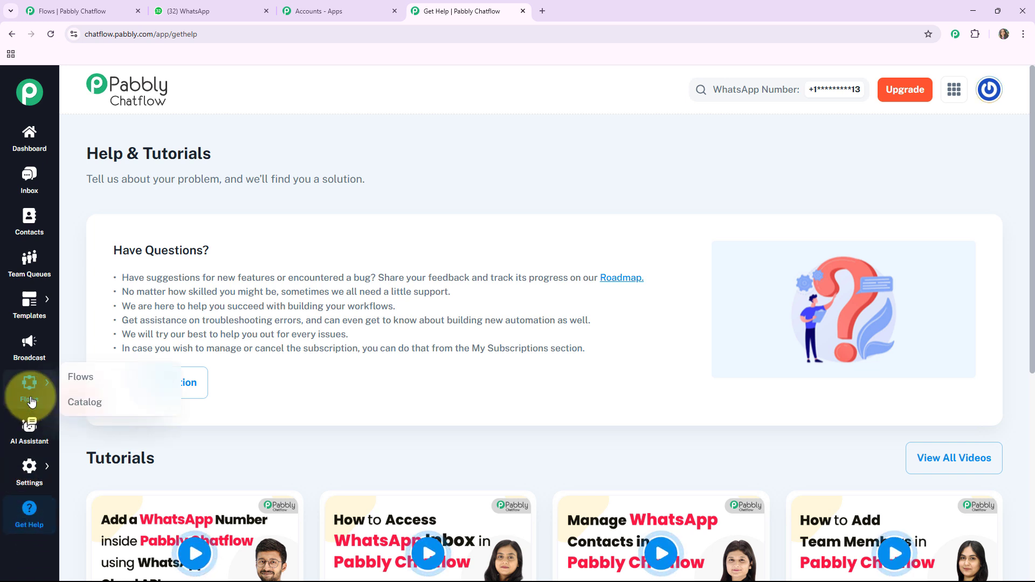
# Return to the Flow Builder list showing all 46 flows.
pyautogui.click(80, 377)
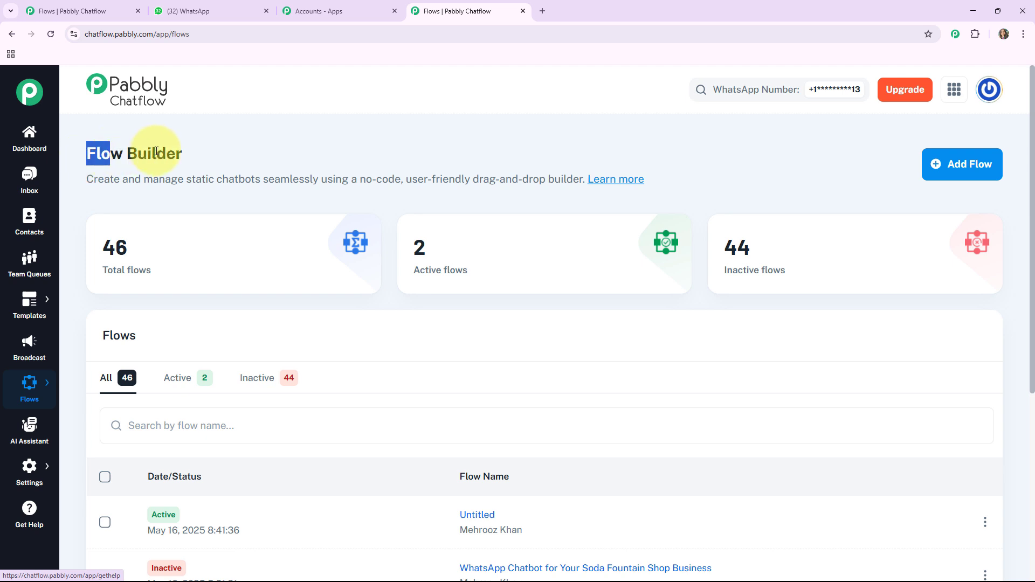
pyautogui.moveTo(156, 151); pyautogui.dragTo(197, 153)
pyautogui.click(138, 247)
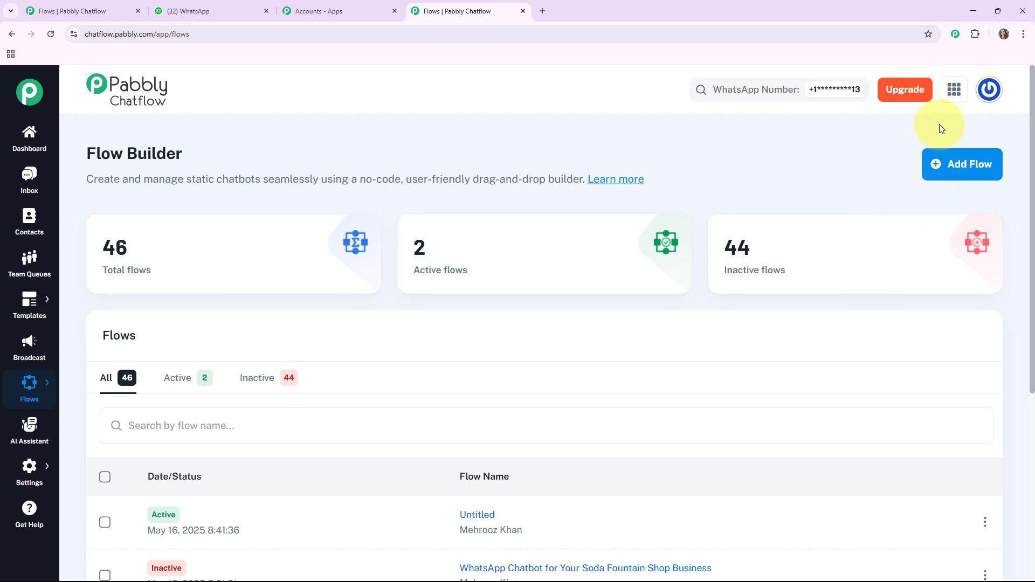
# Add a new flow named 'WhatsApp Chatbot for Your Social Media Analytics Consultant' and save it.
pyautogui.click(964, 173)
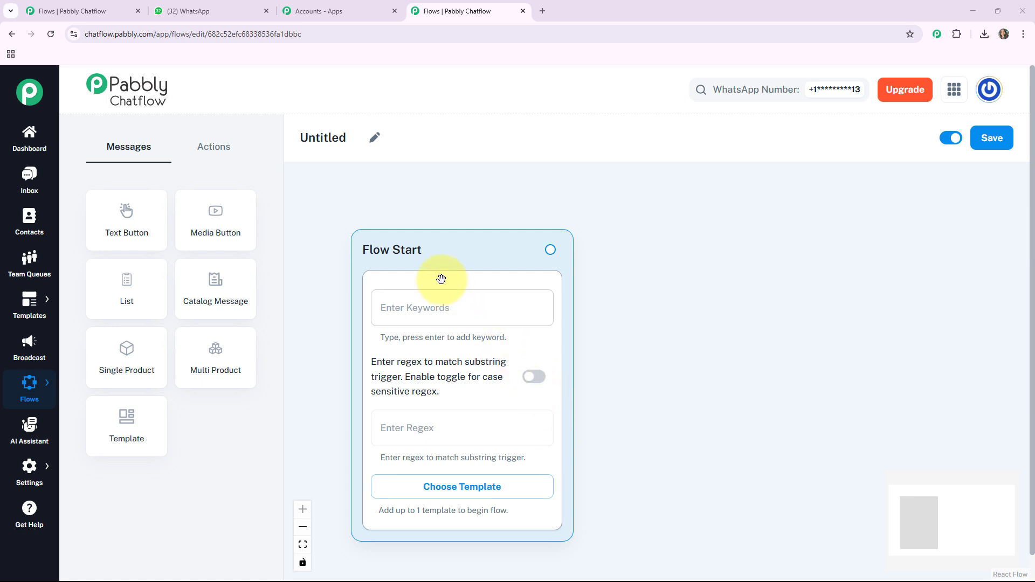
pyautogui.moveTo(451, 259); pyautogui.dragTo(427, 222)
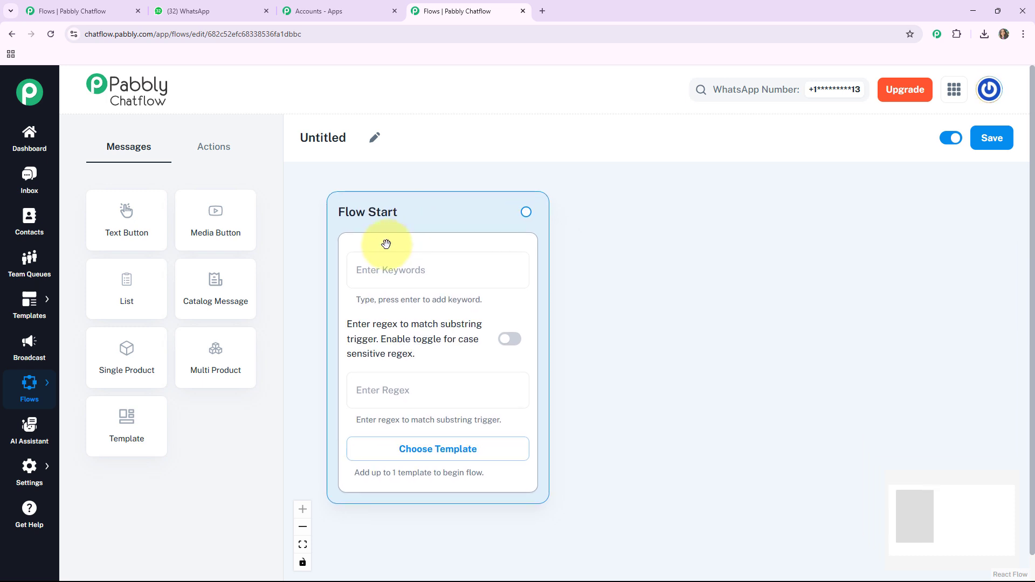
pyautogui.click(372, 137)
pyautogui.moveTo(346, 138); pyautogui.dragTo(283, 143)
pyautogui.write('WhatsApp Chatbot for Your Social Media Analytics Consultant')
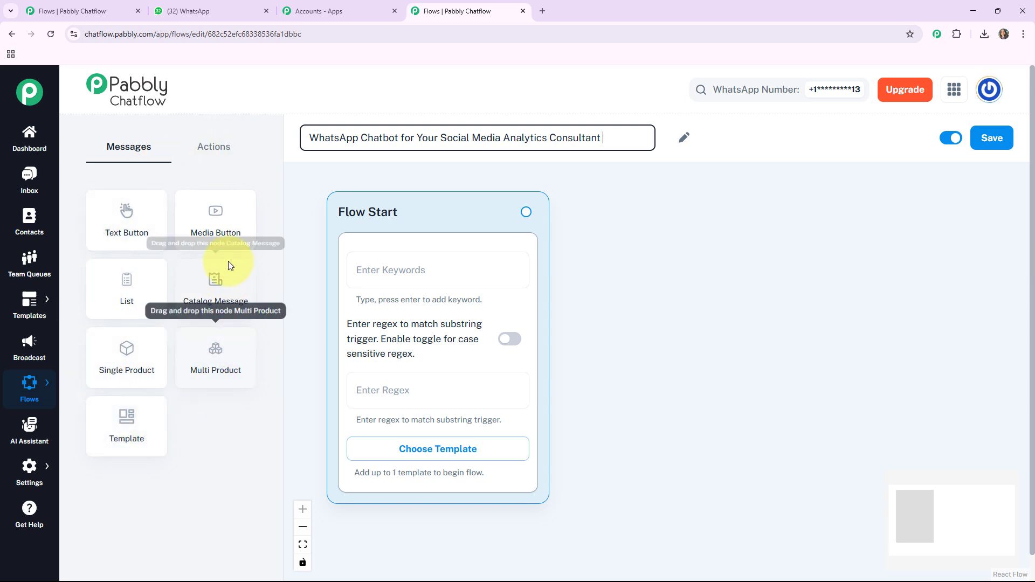
pyautogui.click(213, 149)
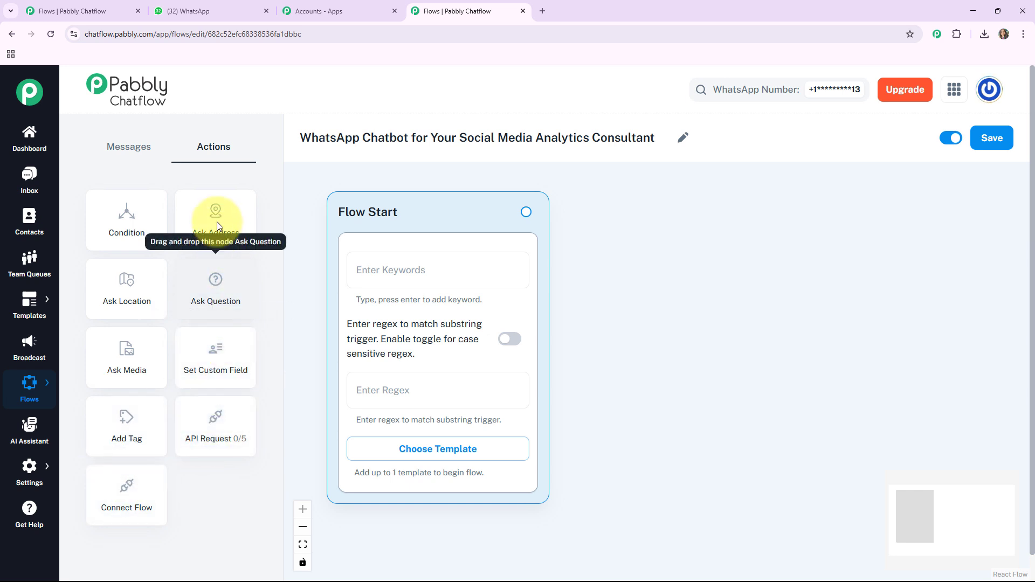
pyautogui.click(135, 151)
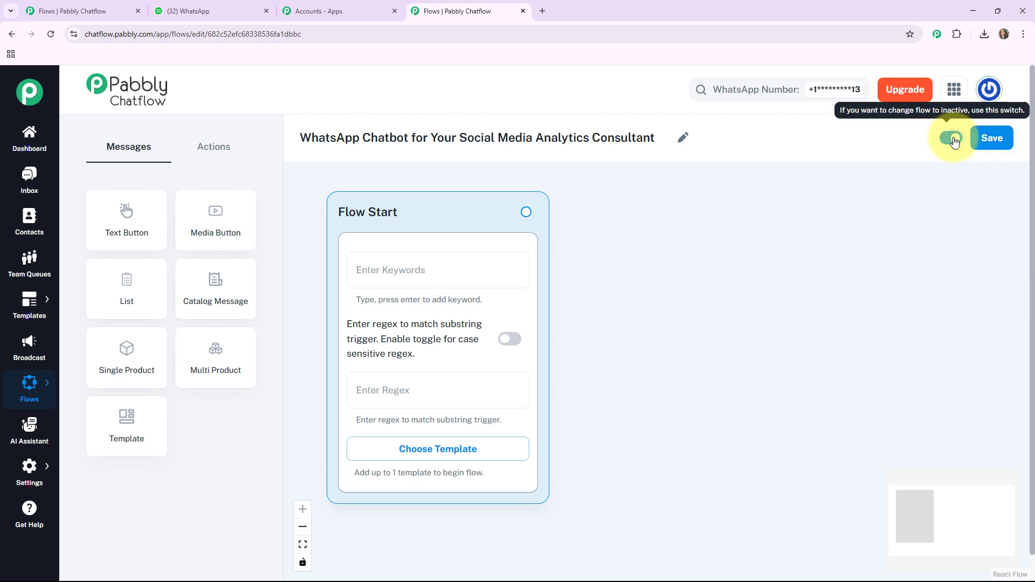
pyautogui.click(998, 142)
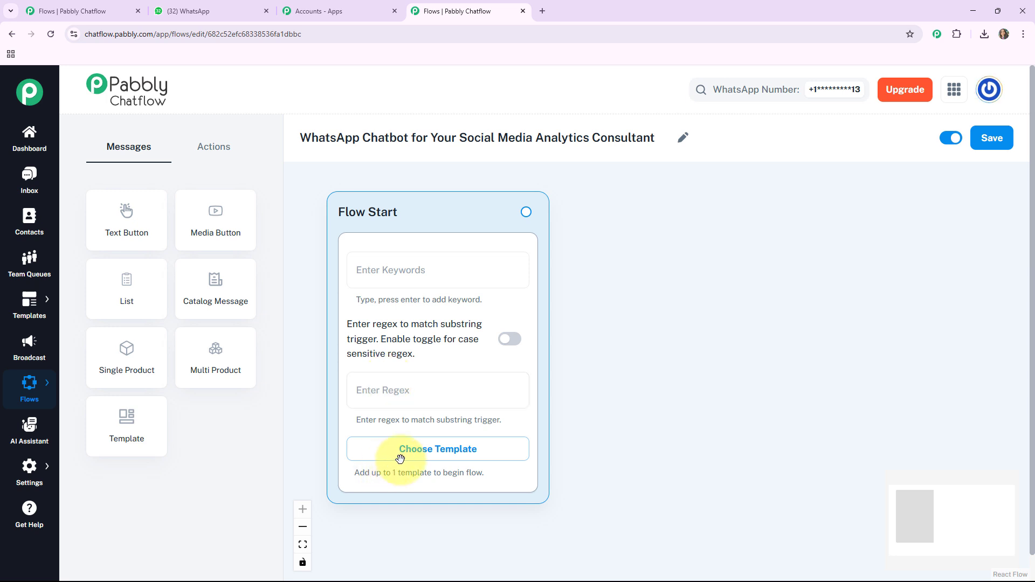
# Set the Flow Start trigger regex to [\s\S]+ so any incoming message starts the flow.
pyautogui.click(457, 454)
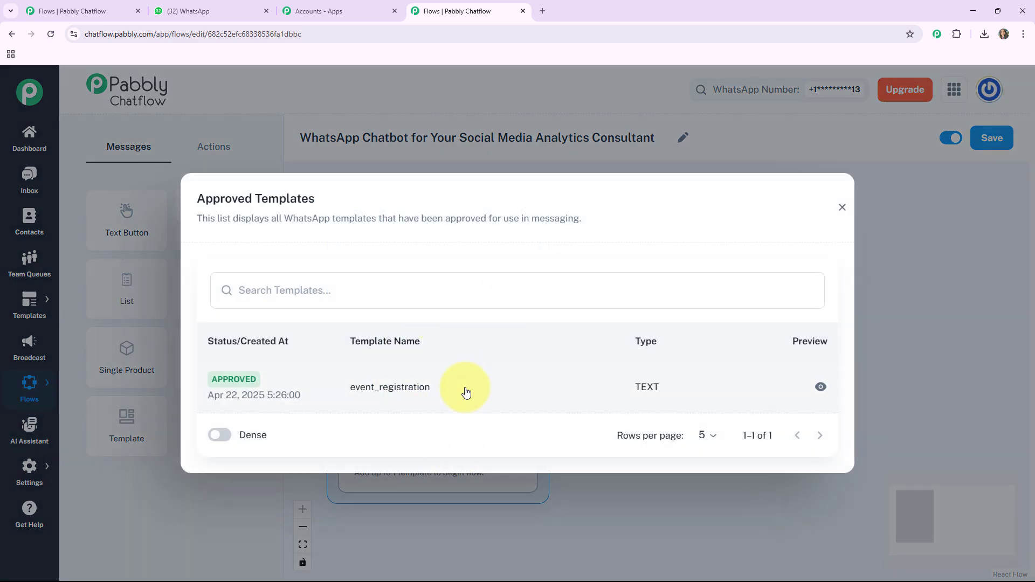
pyautogui.click(842, 208)
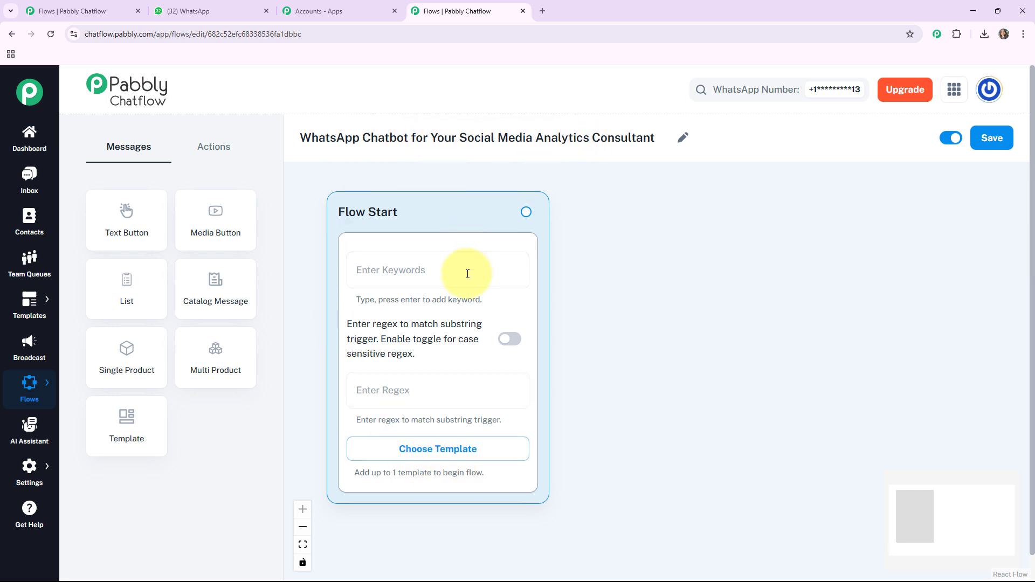
pyautogui.click(398, 389)
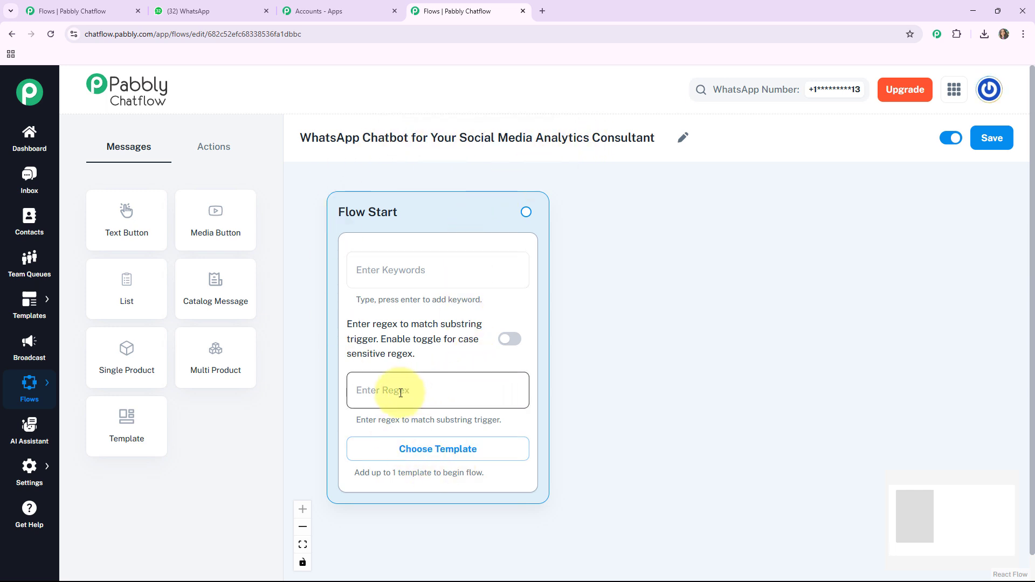
pyautogui.click(401, 393)
pyautogui.write('[\\s\\S]+')
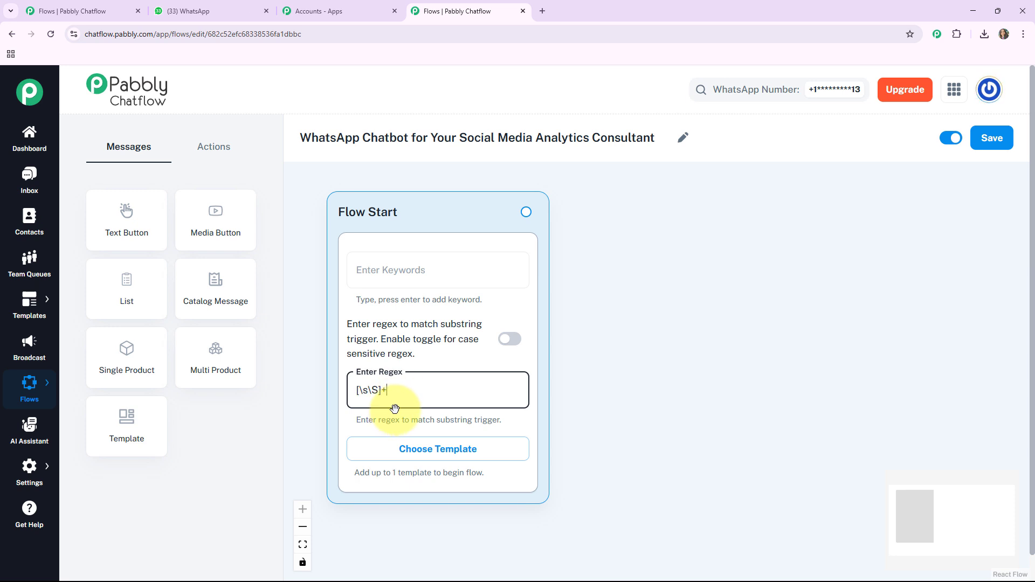
# Add a media message node of type Image and upload the 'download' analytics photo.
pyautogui.click(223, 233)
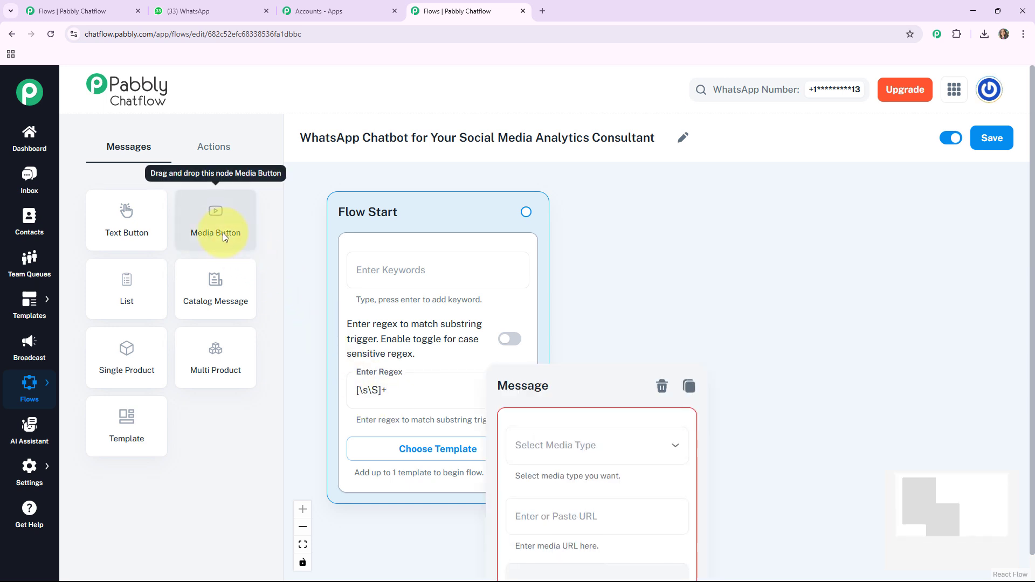
pyautogui.moveTo(578, 376); pyautogui.dragTo(673, 182)
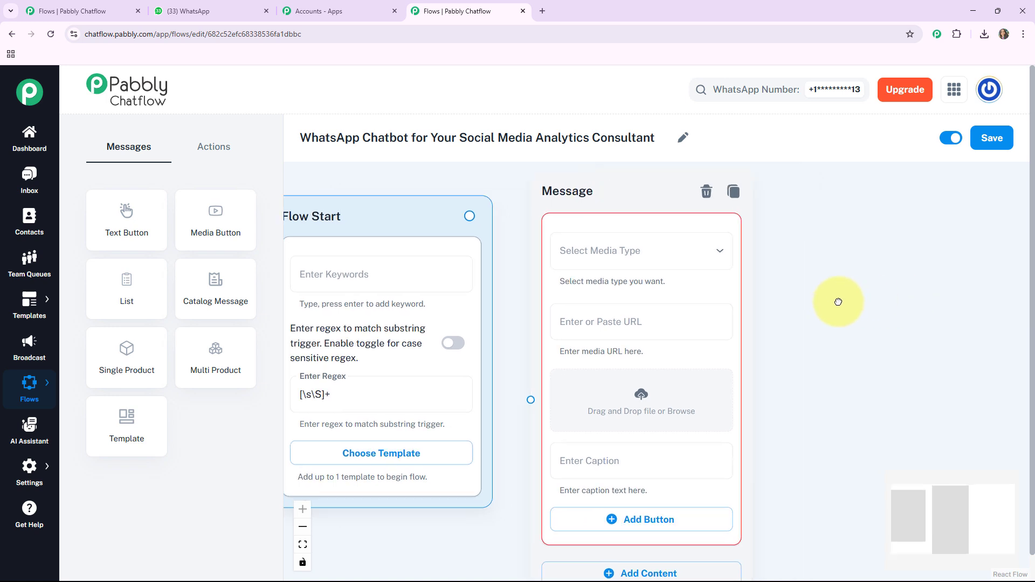
pyautogui.click(670, 257)
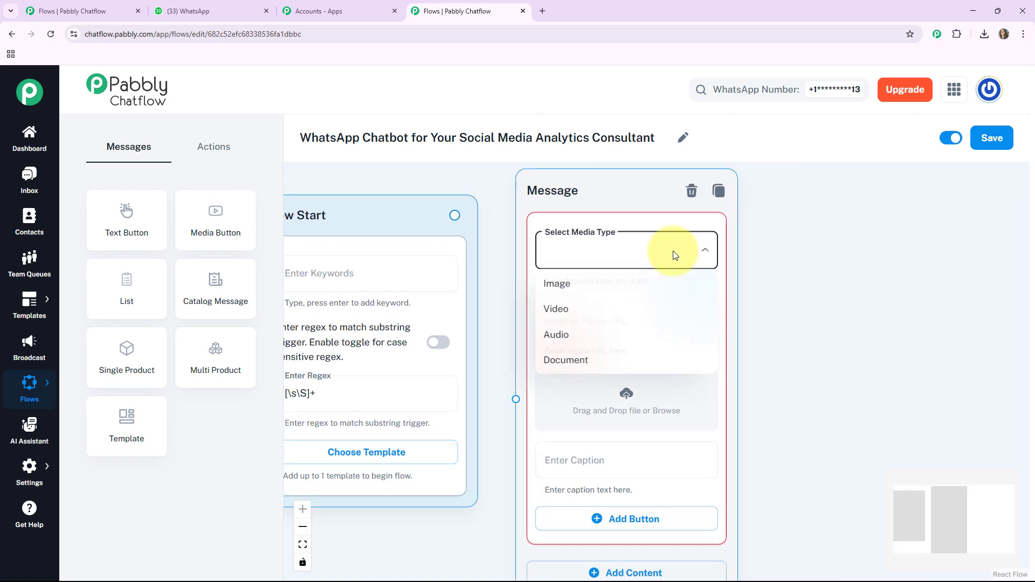
pyautogui.click(566, 291)
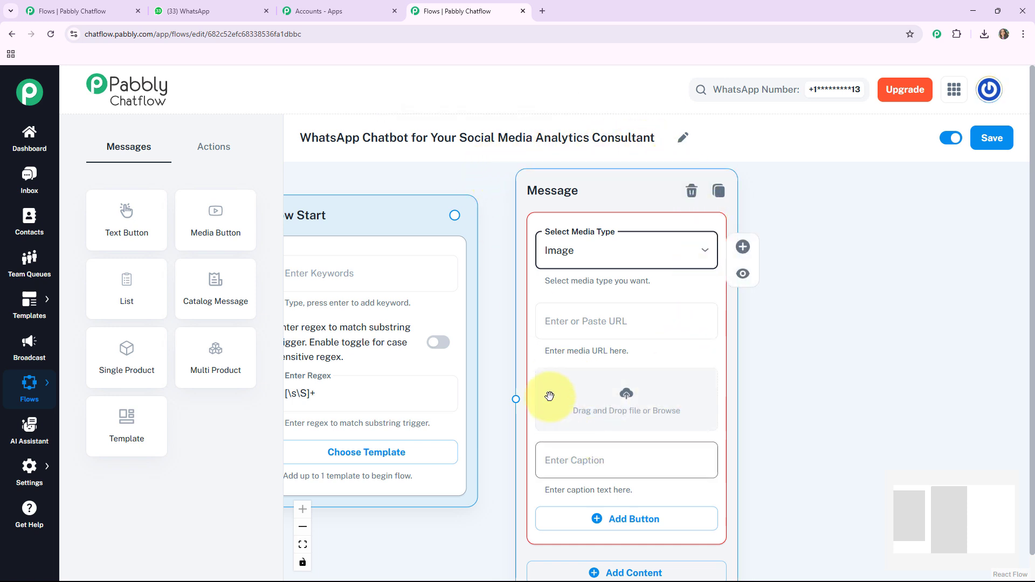
pyautogui.click(632, 403)
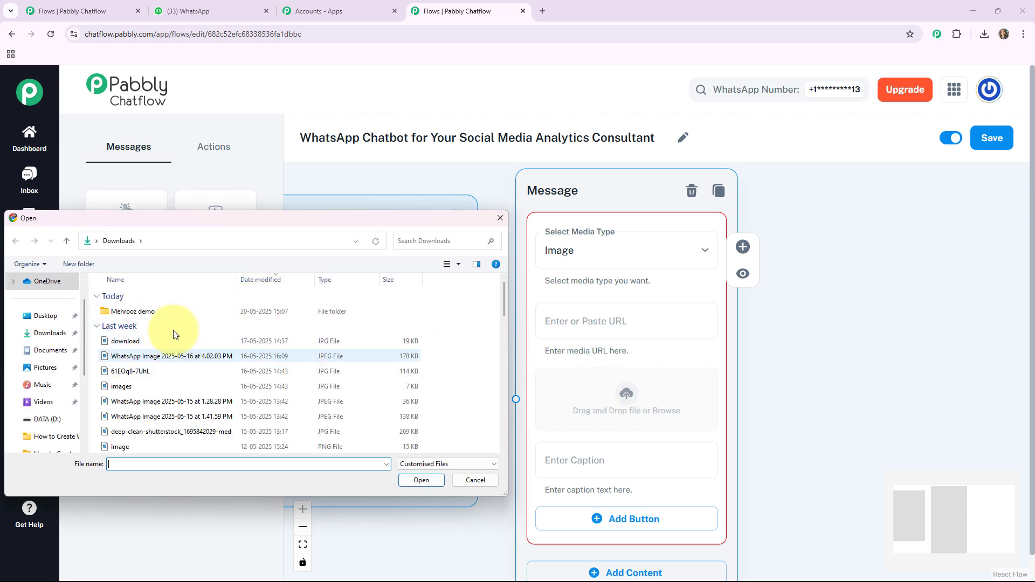
pyautogui.doubleClick(158, 340)
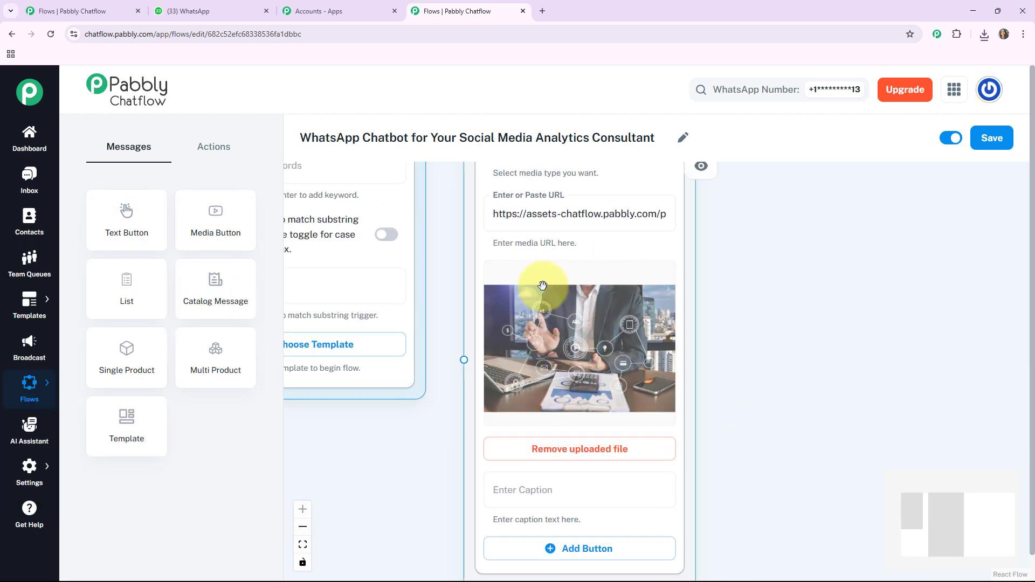
pyautogui.moveTo(728, 444); pyautogui.dragTo(713, 380)
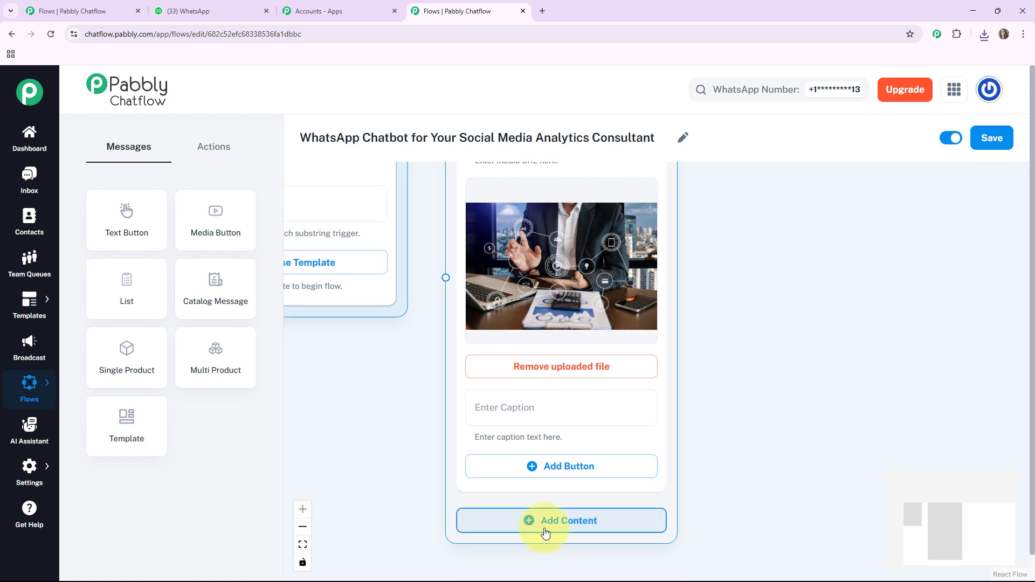
# Add a text message below the image and fill in the welcome text.
pyautogui.click(578, 521)
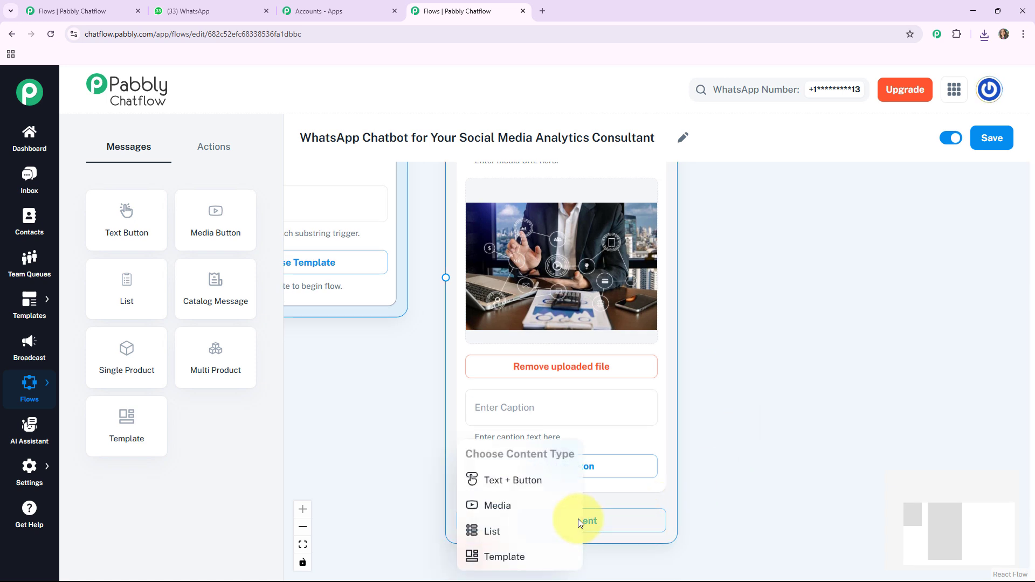
pyautogui.click(512, 480)
pyautogui.moveTo(755, 496); pyautogui.dragTo(778, 308)
pyautogui.click(492, 383)
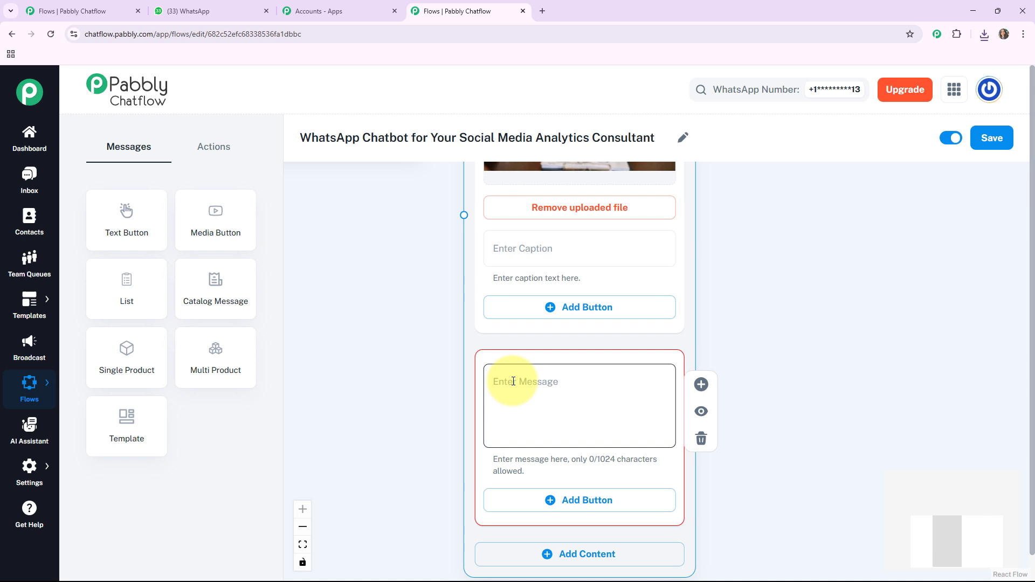
pyautogui.hotkey('ctrl', 'v')
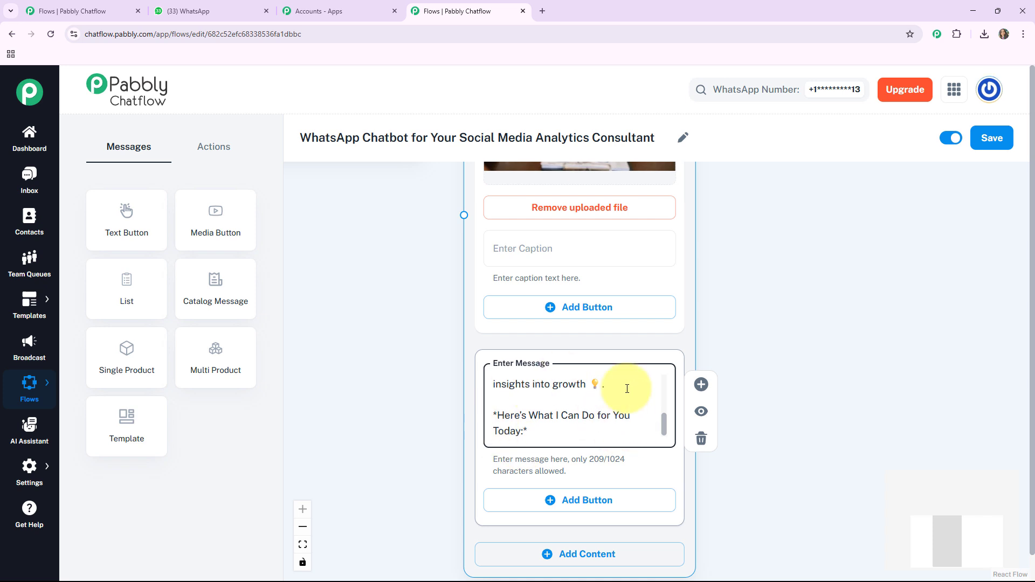
# Label the message's reply buttons Share Your Goals🎯, Performance Report📈 and Support📞.
pyautogui.moveTo(748, 525); pyautogui.dragTo(735, 439)
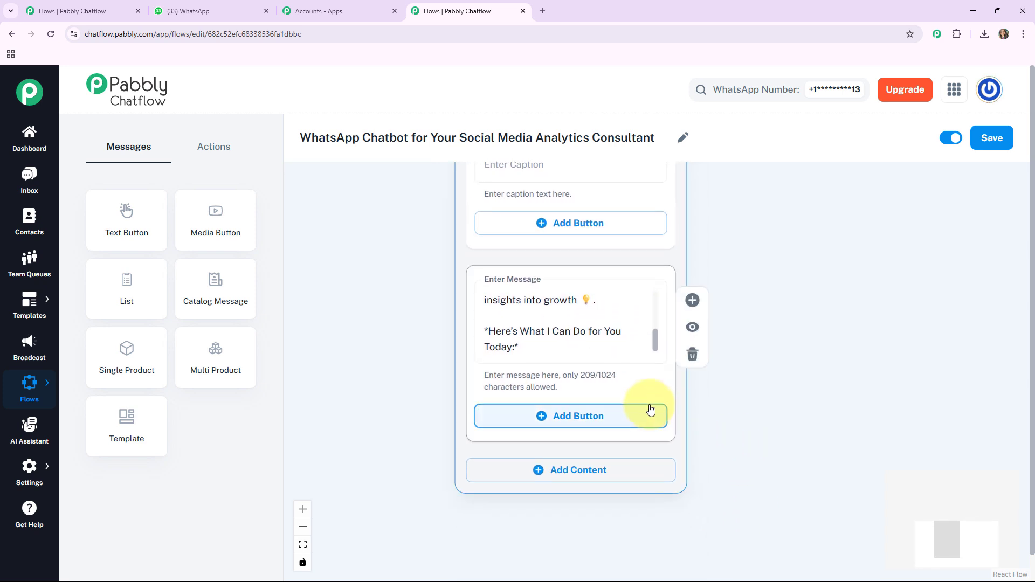
pyautogui.click(558, 421)
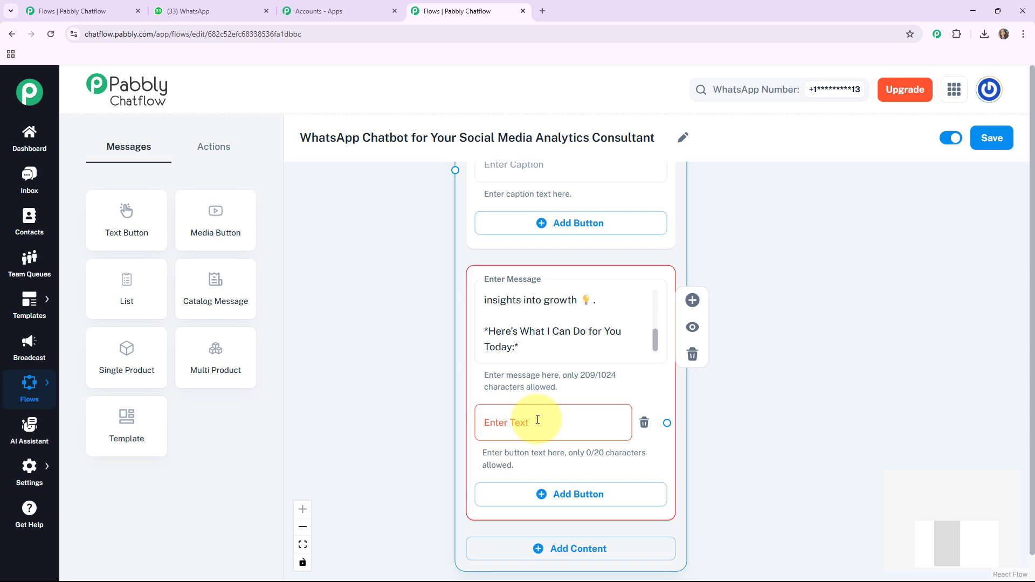
pyautogui.click(503, 425)
pyautogui.write('Share Your Goals🎯')
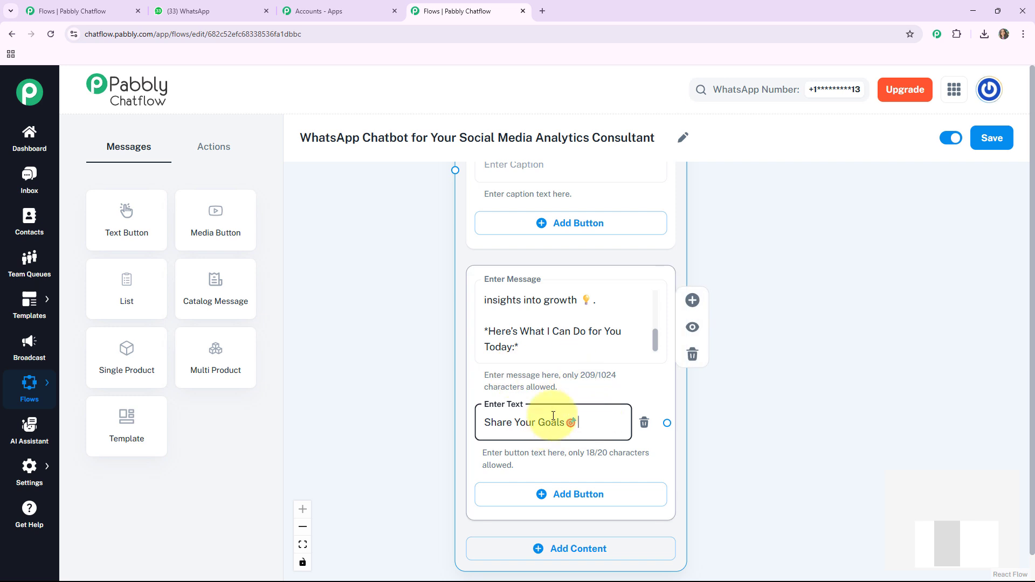
pyautogui.moveTo(716, 487); pyautogui.dragTo(696, 385)
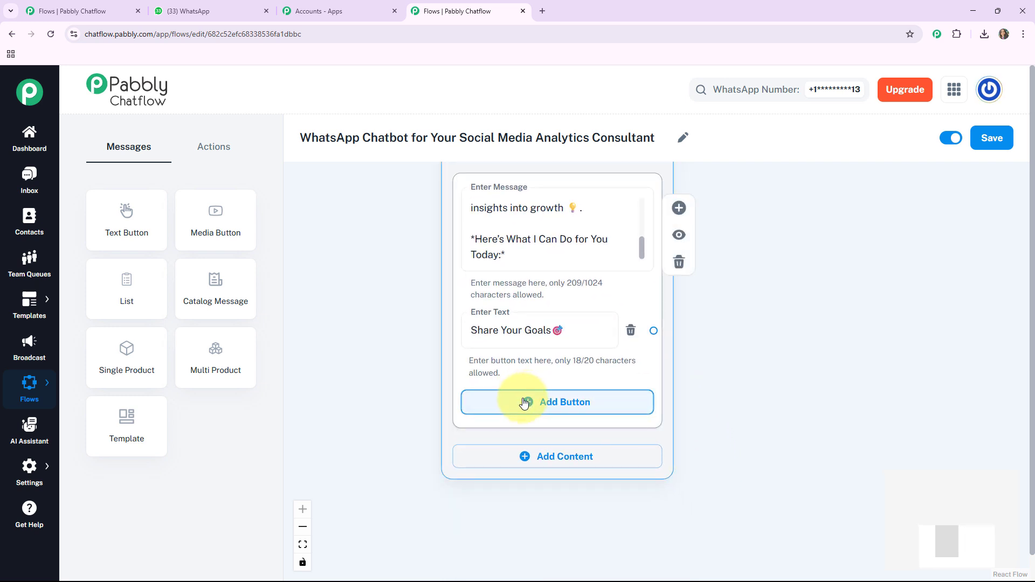
pyautogui.click(523, 402)
pyautogui.write('Performance Report📈')
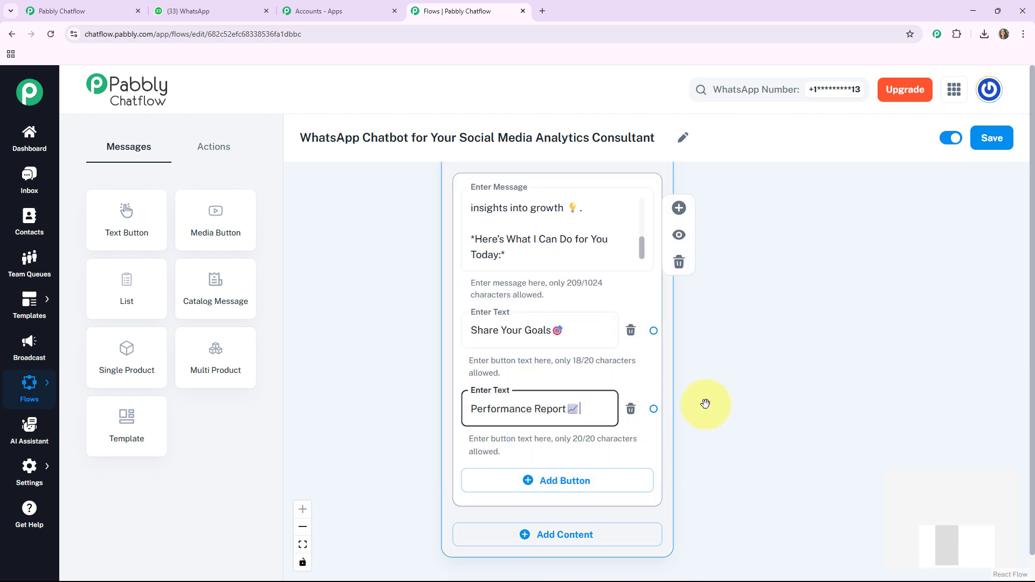
pyautogui.scroll(-3, 762, 422)
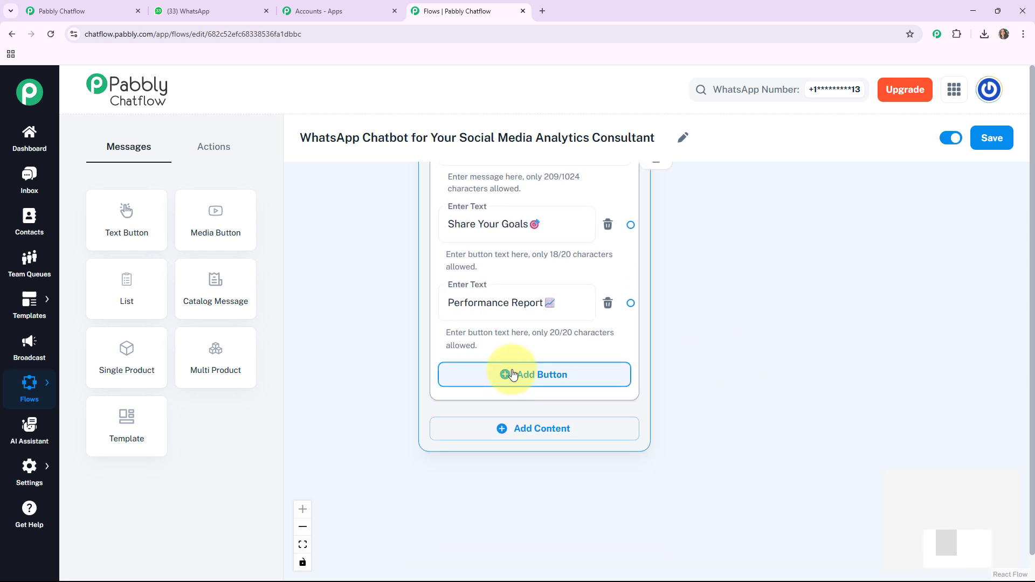
pyautogui.click(512, 374)
pyautogui.write('Support📞')
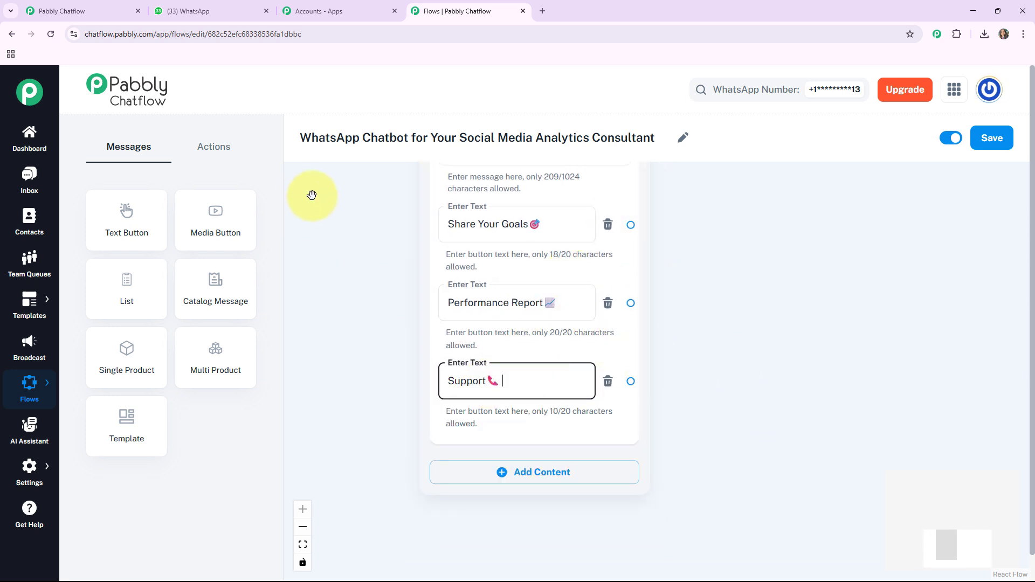
pyautogui.scroll(10, 374, 214)
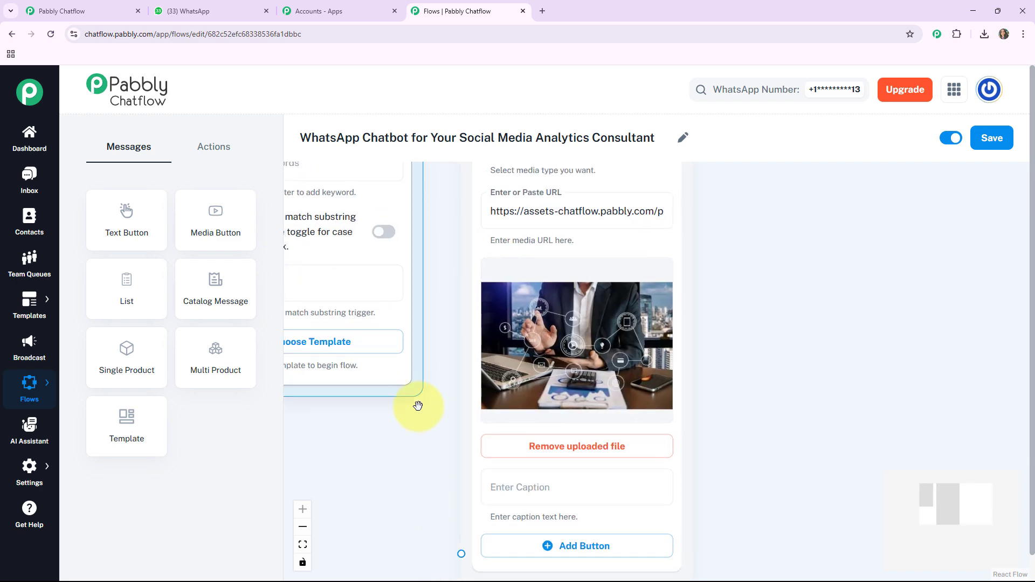
# Link the Flow Start node's output to the image welcome Message node.
pyautogui.scroll(-3, 409, 415)
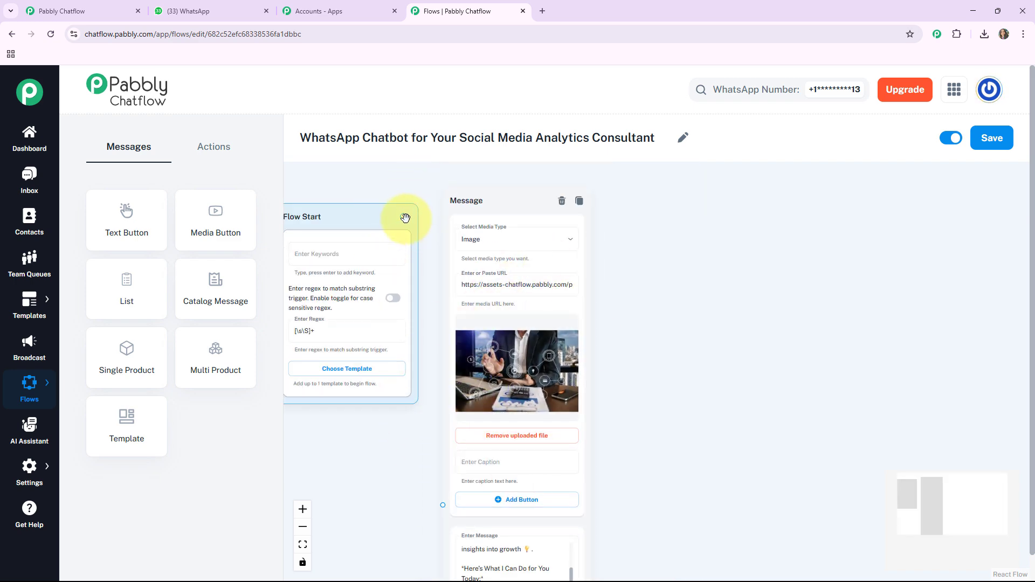
pyautogui.moveTo(403, 216); pyautogui.dragTo(443, 502)
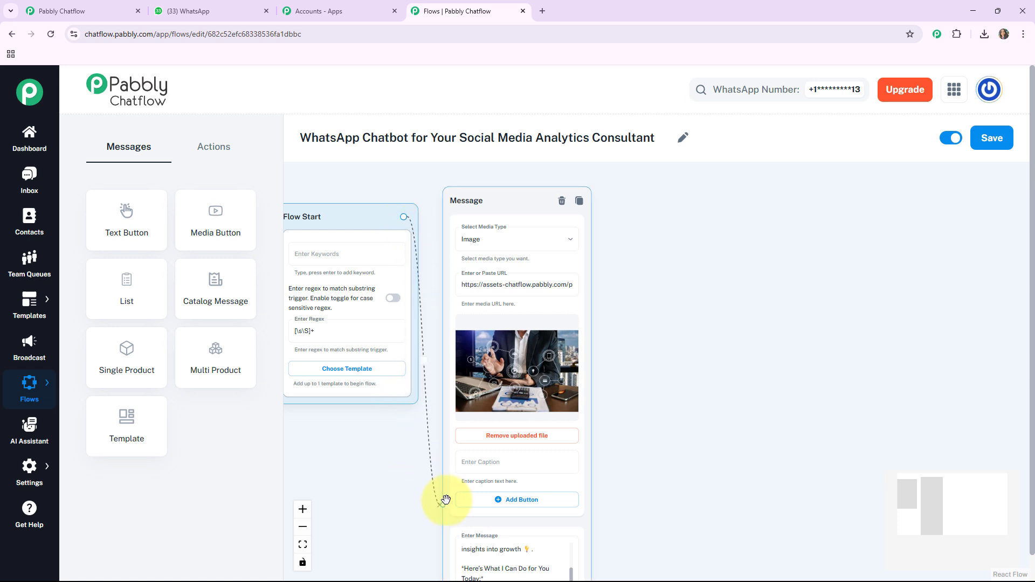
pyautogui.moveTo(510, 194); pyautogui.dragTo(506, 194)
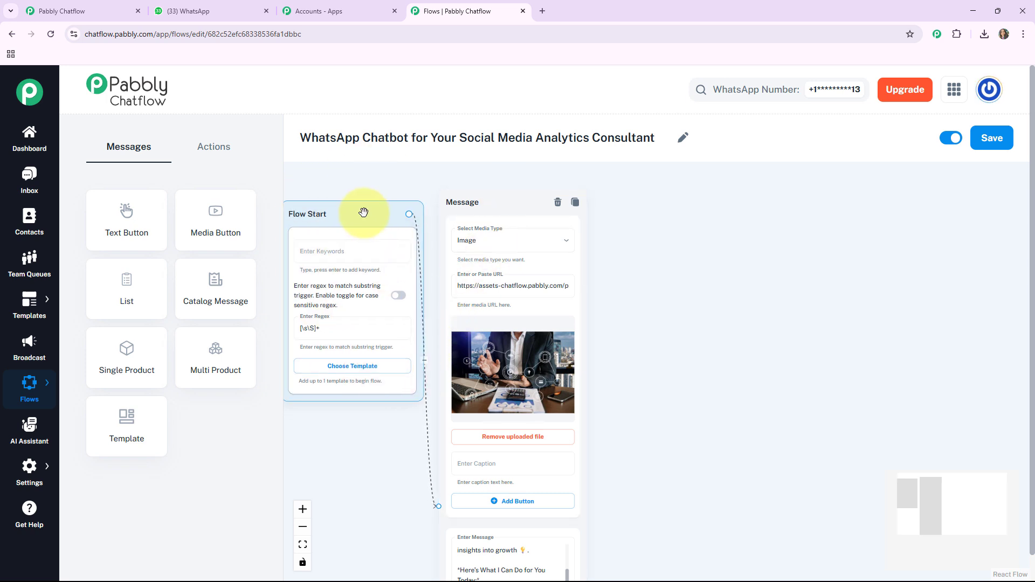
pyautogui.scroll(-5, 658, 323)
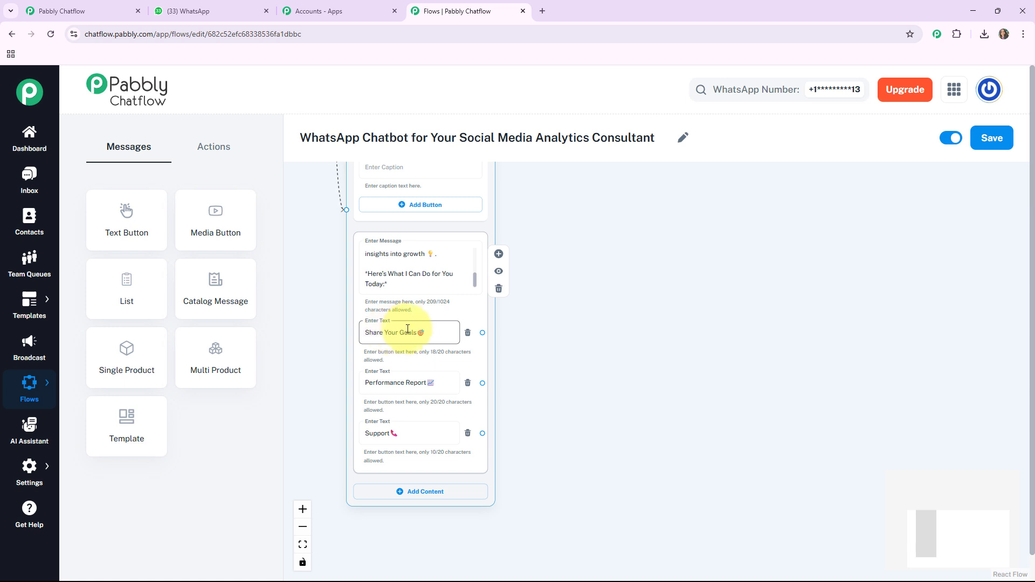
# Add an Ask Question node that thanks the user and asks them to share their goal.
pyautogui.click(214, 151)
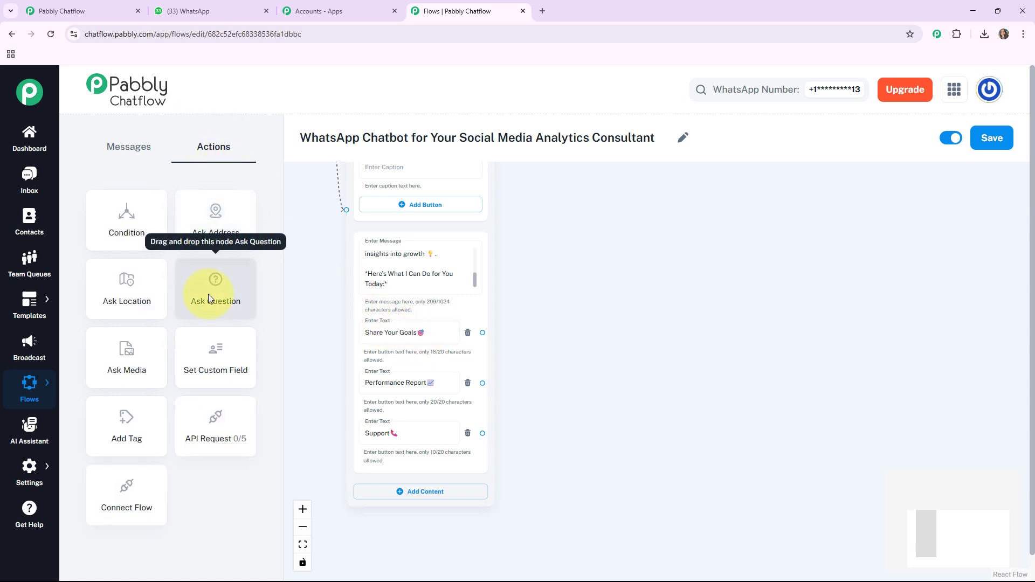
pyautogui.moveTo(208, 293); pyautogui.dragTo(350, 196)
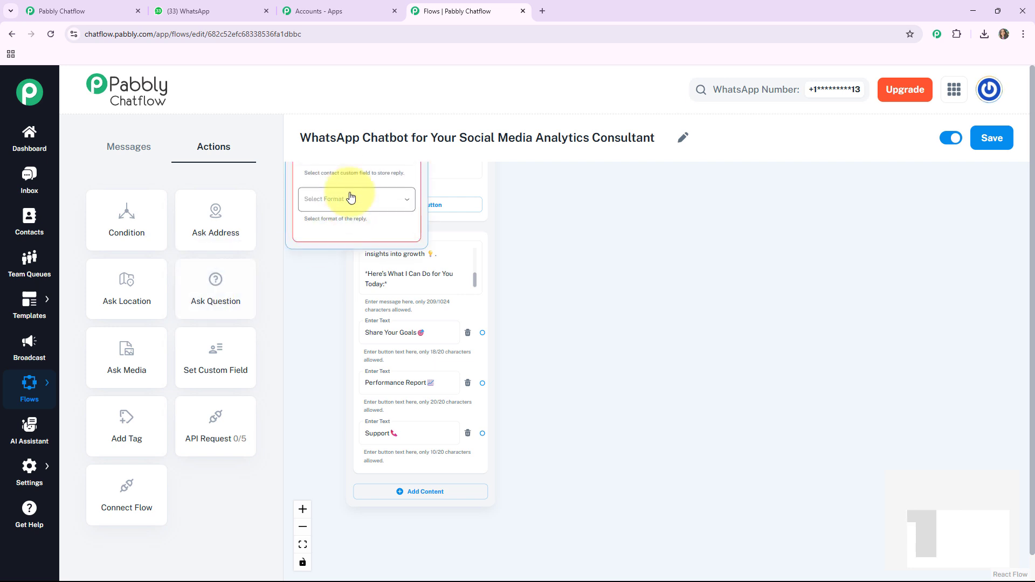
pyautogui.moveTo(366, 250); pyautogui.dragTo(594, 329)
pyautogui.moveTo(785, 314); pyautogui.dragTo(728, 324)
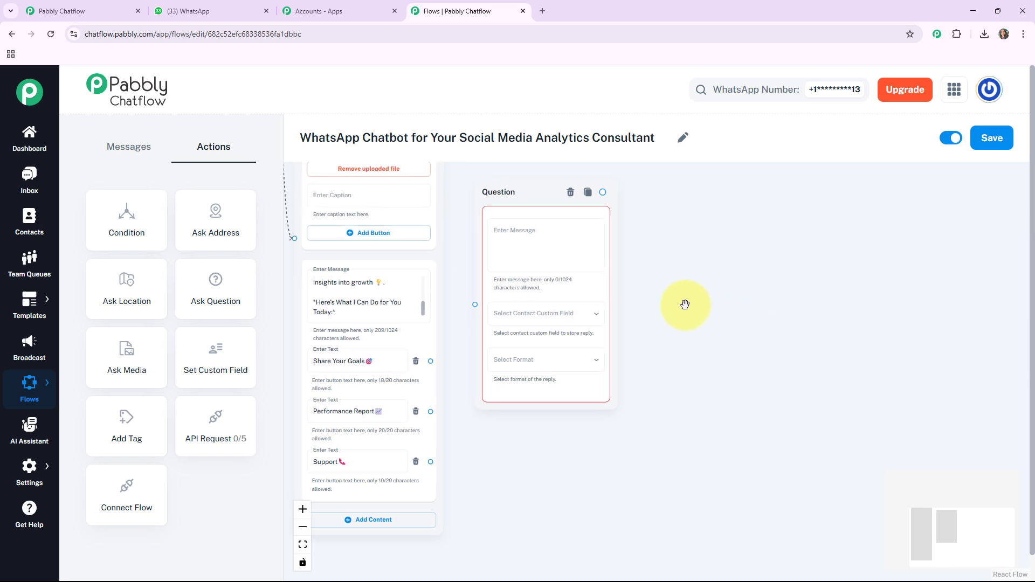
pyautogui.click(516, 238)
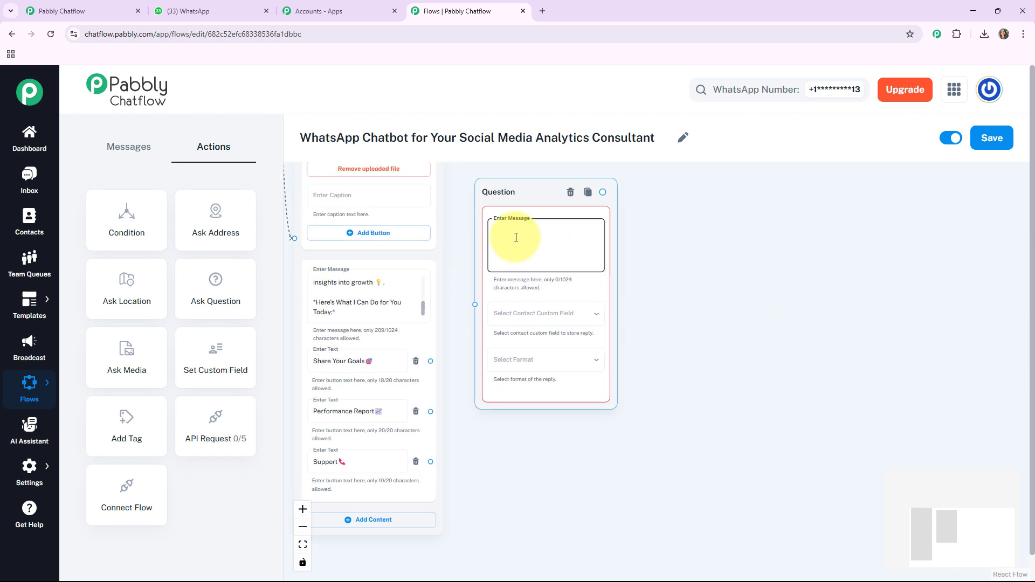
pyautogui.write('😊 *Thank You for reaching Pabbly Social Media Analytics Consultant* 📊')
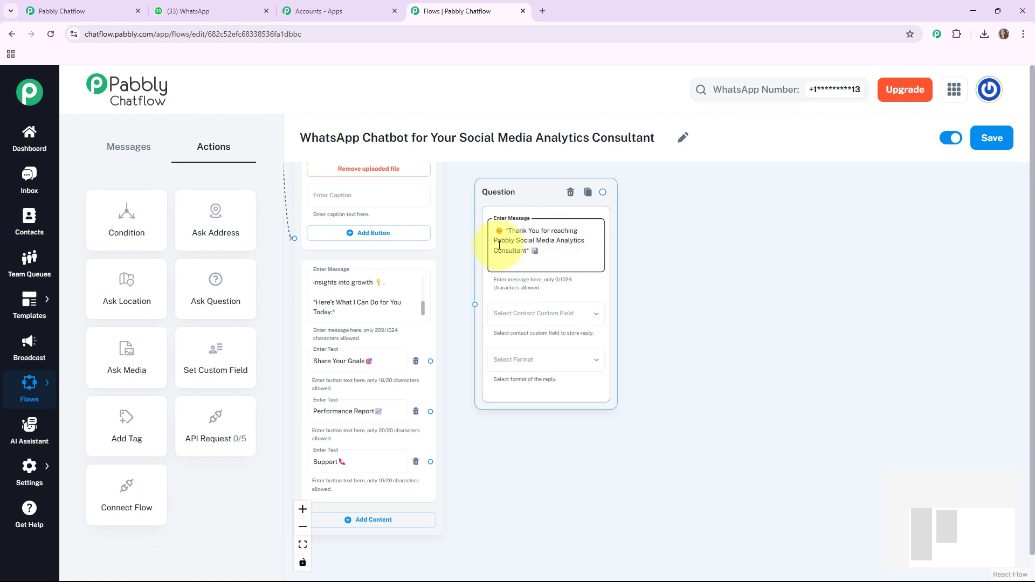
pyautogui.press('Return')
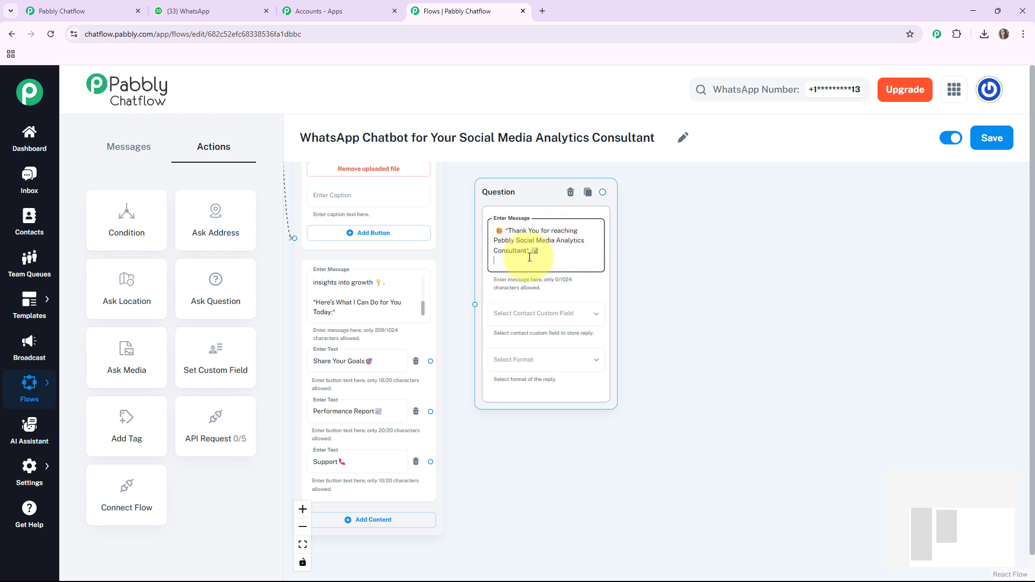
pyautogui.press('Return')
pyautogui.write('👉 *Please Share Your Goal.*')
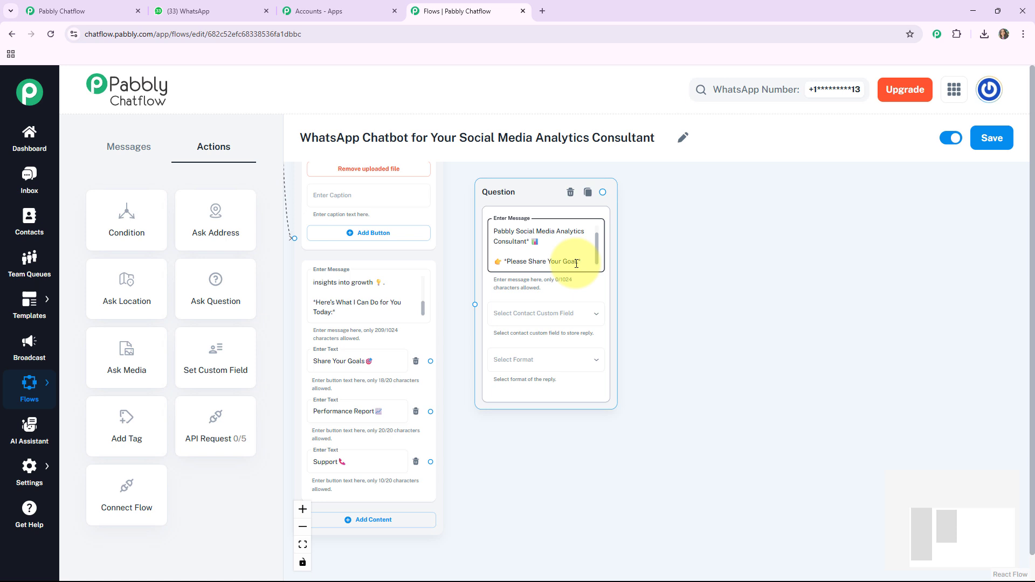
# Store the question's reply in the Goal custom field with Text format.
pyautogui.scroll(-1, 571, 264)
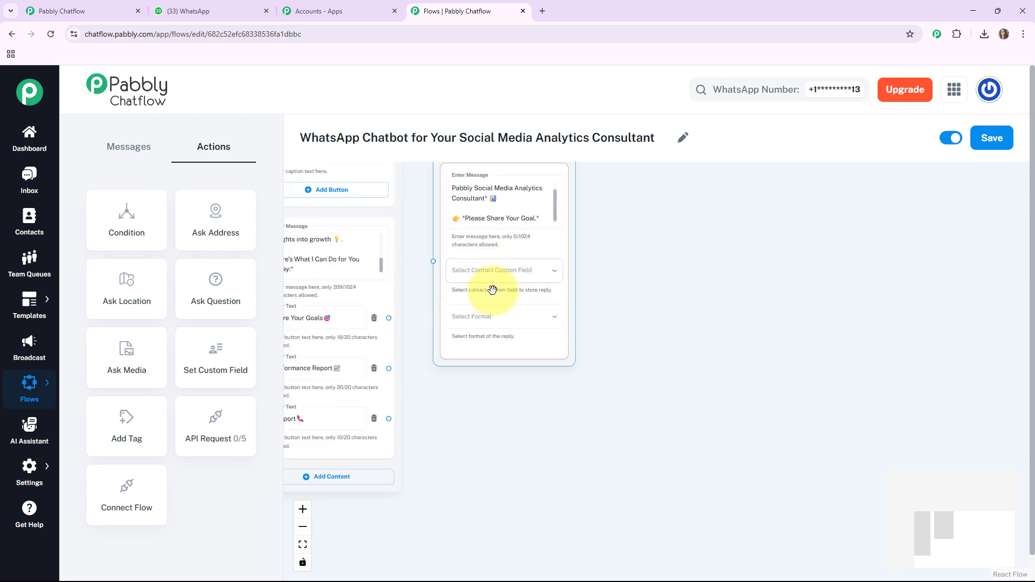
pyautogui.click(504, 274)
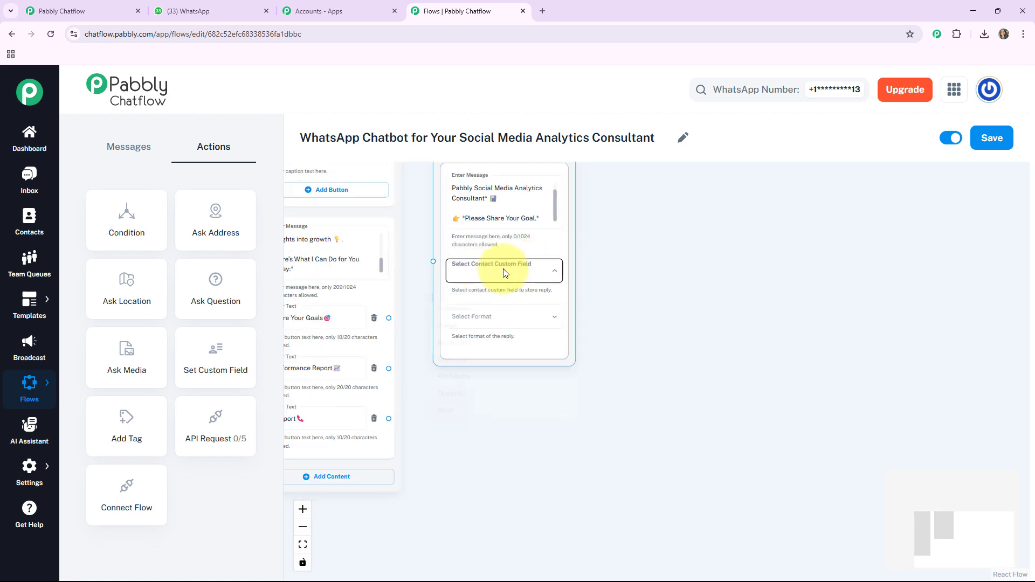
pyautogui.click(464, 479)
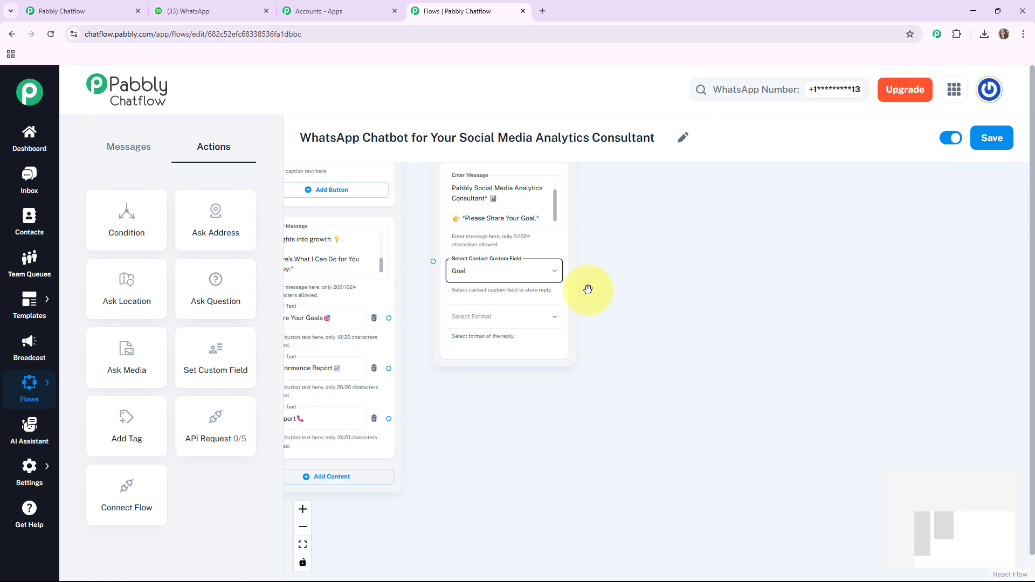
pyautogui.click(473, 318)
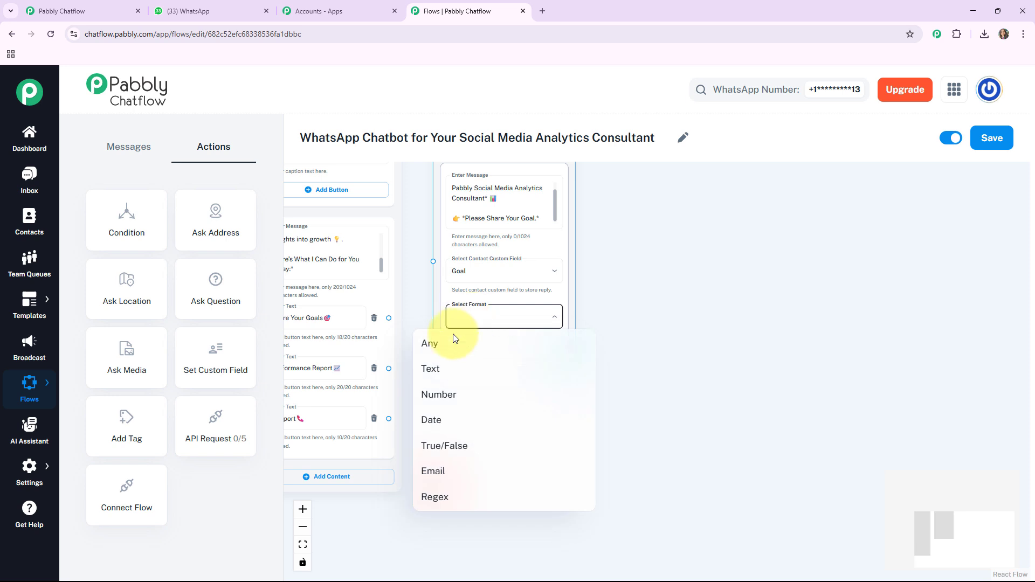
pyautogui.click(434, 370)
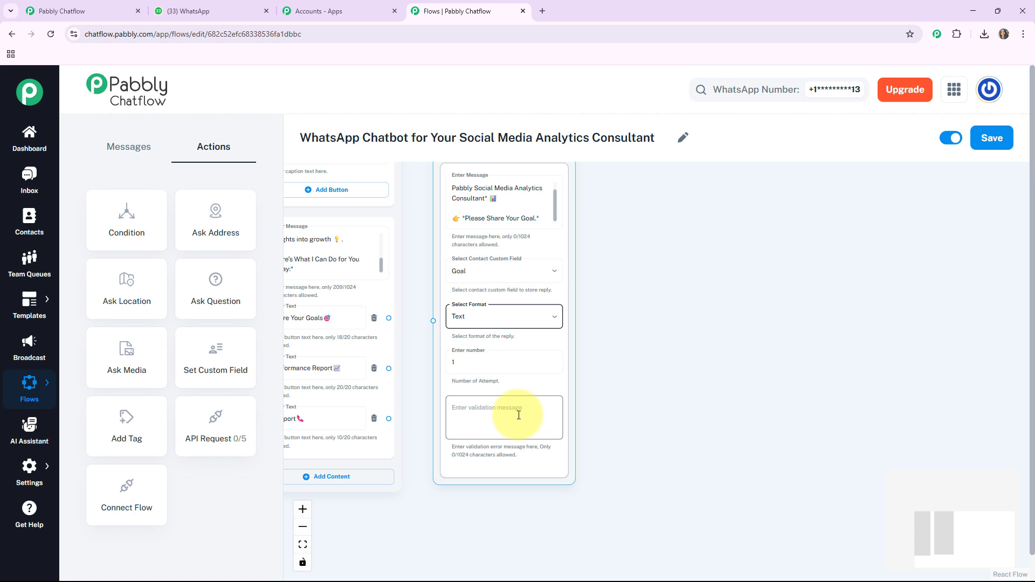
pyautogui.click(659, 278)
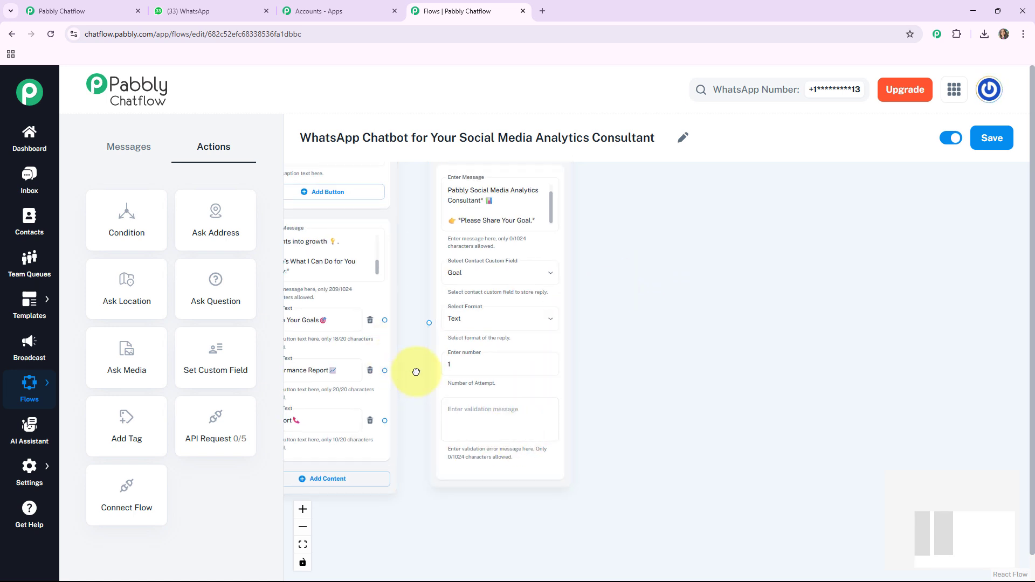
pyautogui.moveTo(416, 372); pyautogui.dragTo(454, 361)
pyautogui.click(409, 342)
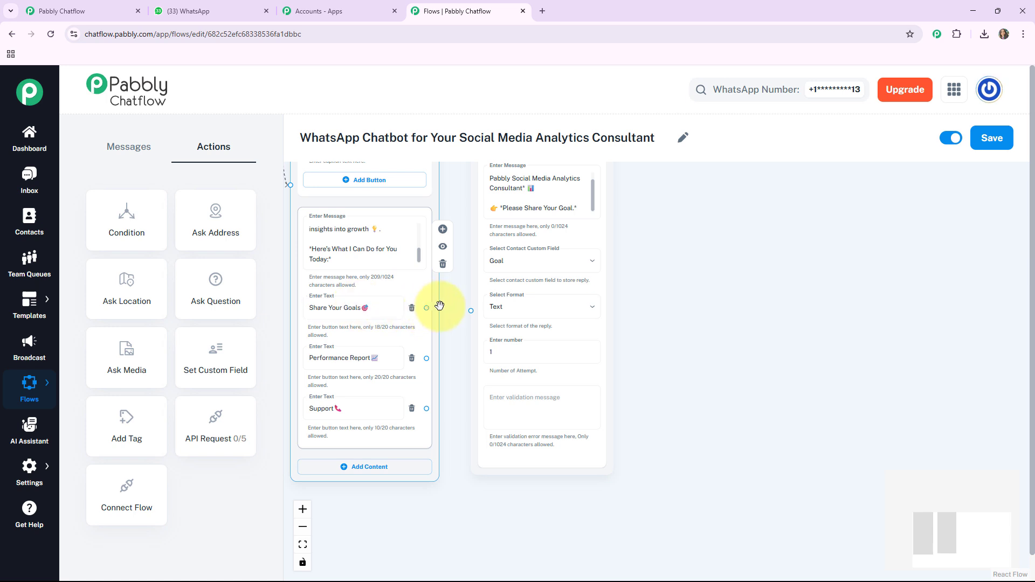
# Connect the Share Your Goals button to the goal question.
pyautogui.moveTo(439, 306); pyautogui.dragTo(473, 306)
pyautogui.moveTo(692, 279); pyautogui.dragTo(631, 329)
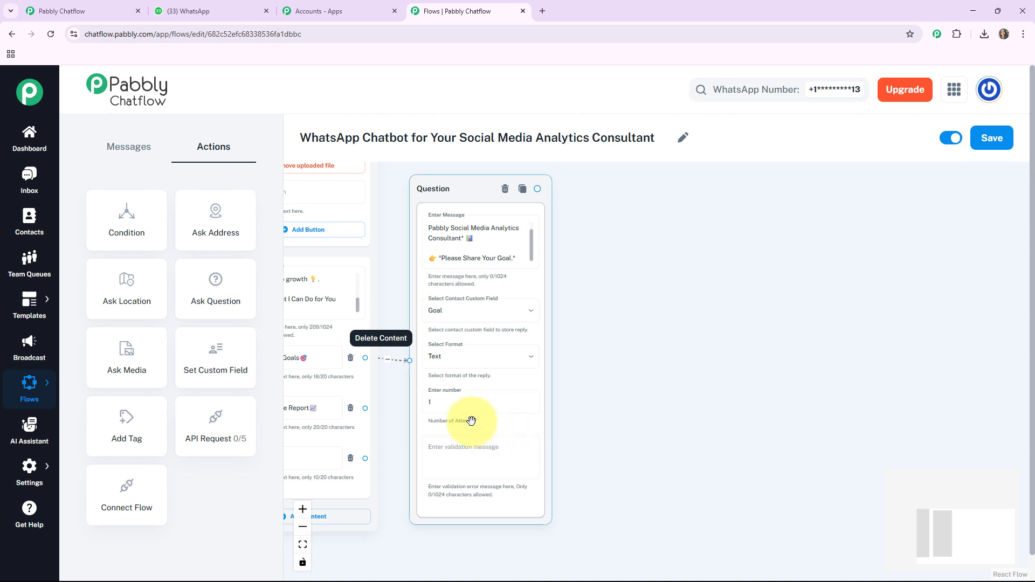
pyautogui.click(439, 263)
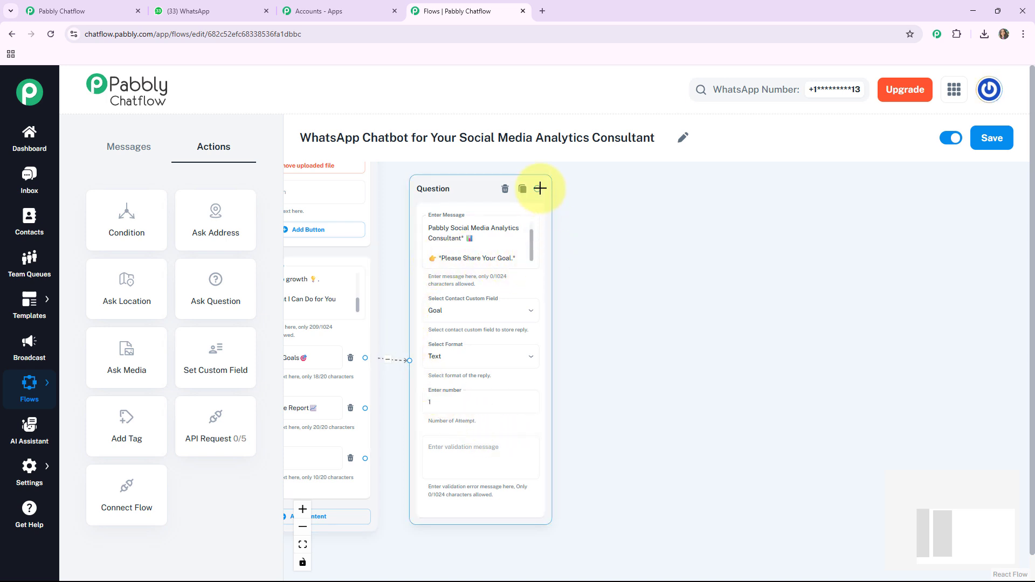
# Add a text message after the question promising the team will analyze their social media and connect soon.
pyautogui.moveTo(541, 188); pyautogui.dragTo(631, 254)
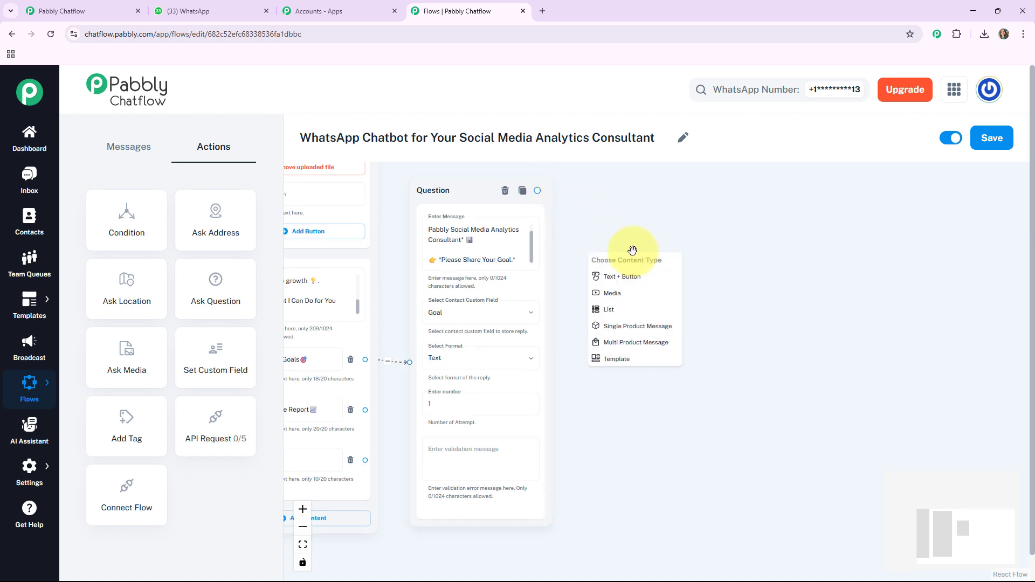
pyautogui.click(622, 279)
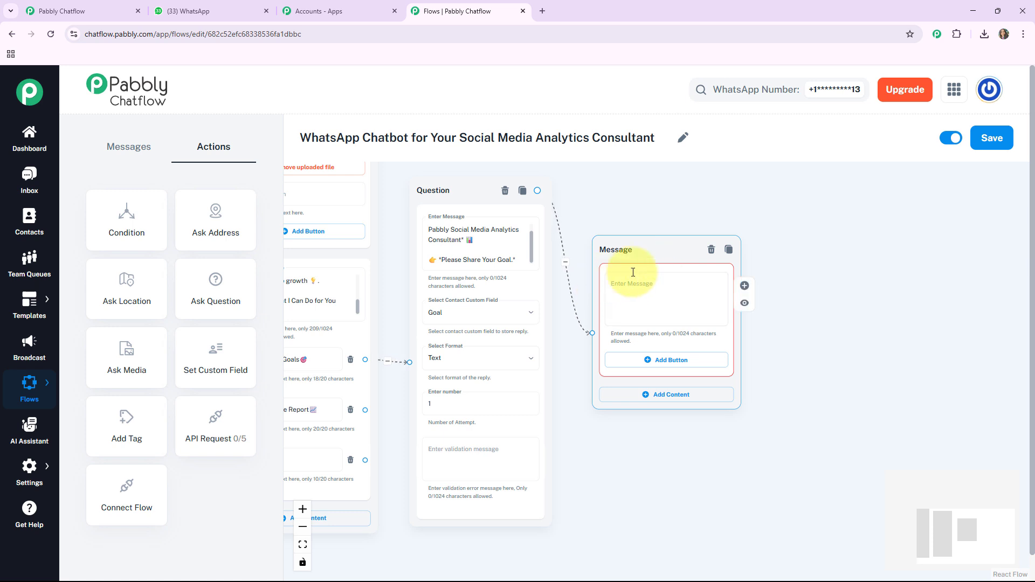
pyautogui.click(661, 289)
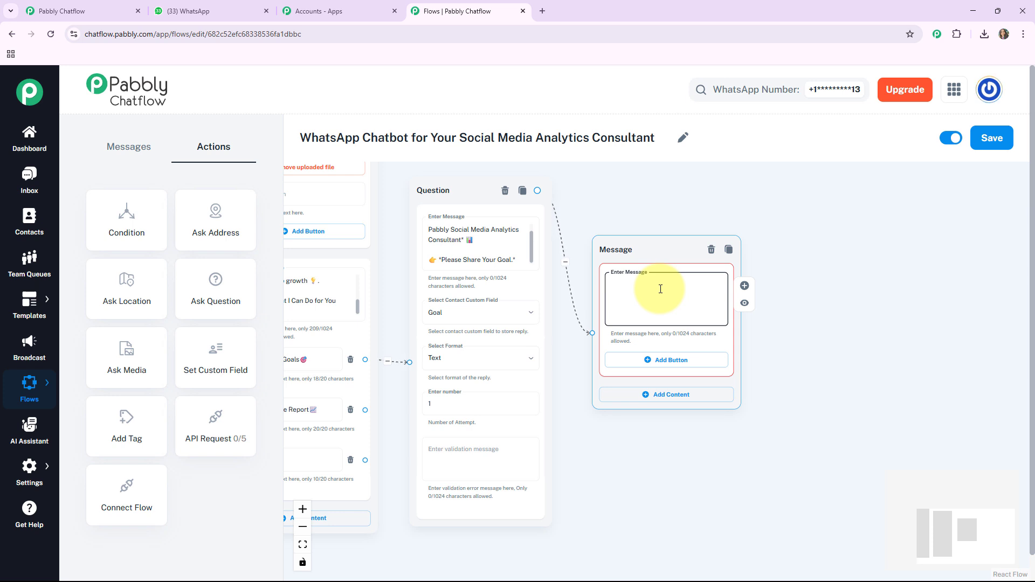
pyautogui.hotkey('ctrl', 'v')
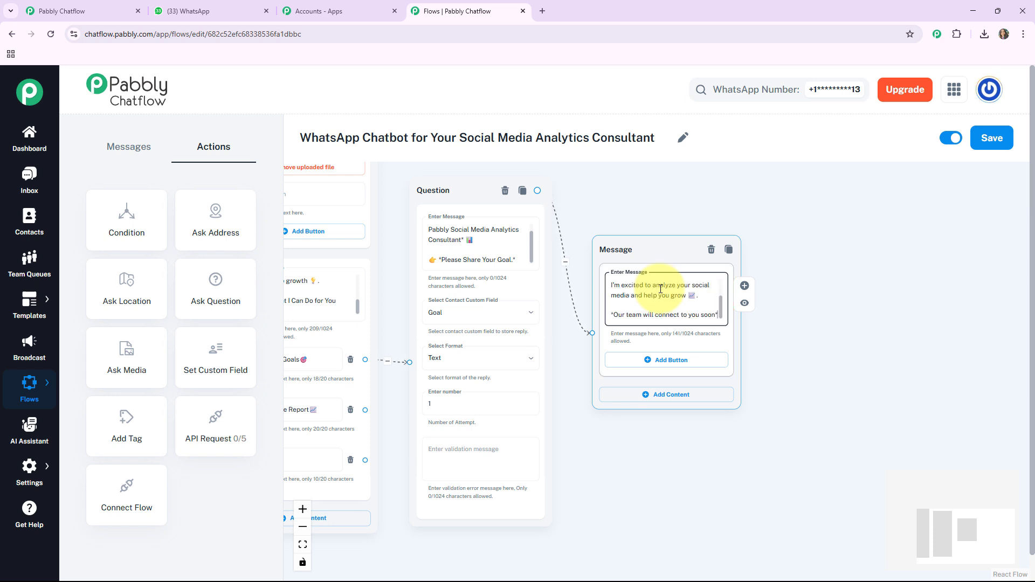
pyautogui.moveTo(396, 383); pyautogui.dragTo(536, 355)
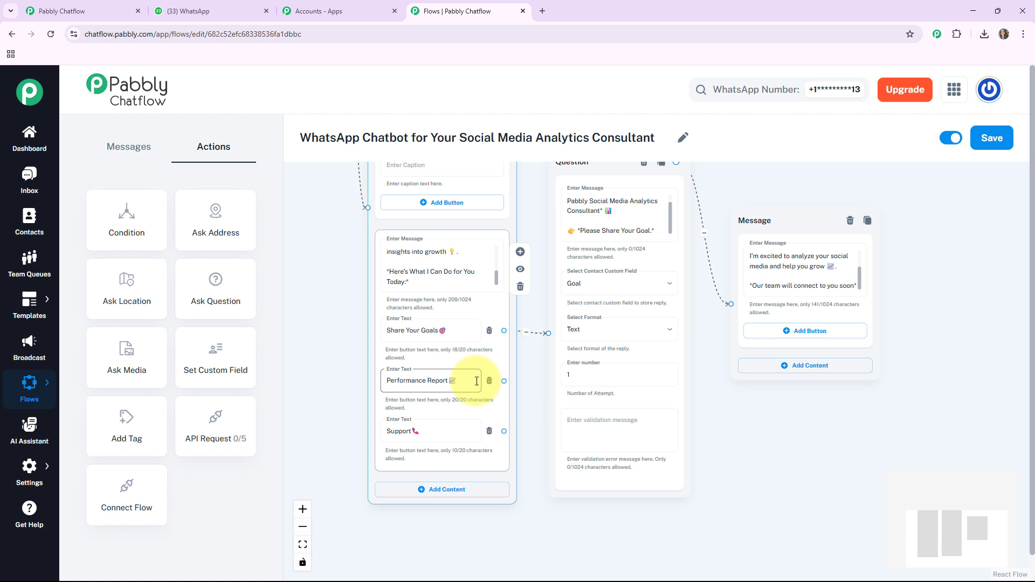
pyautogui.click(133, 152)
pyautogui.moveTo(133, 218); pyautogui.dragTo(508, 381)
pyautogui.moveTo(746, 575); pyautogui.dragTo(519, 400)
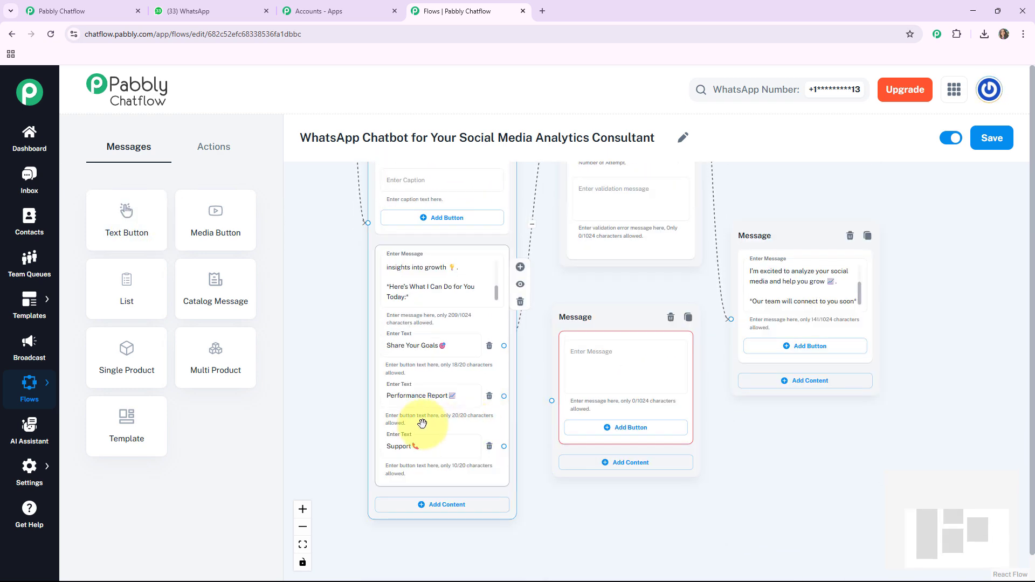
pyautogui.click(607, 360)
pyautogui.hotkey('ctrl', 'v')
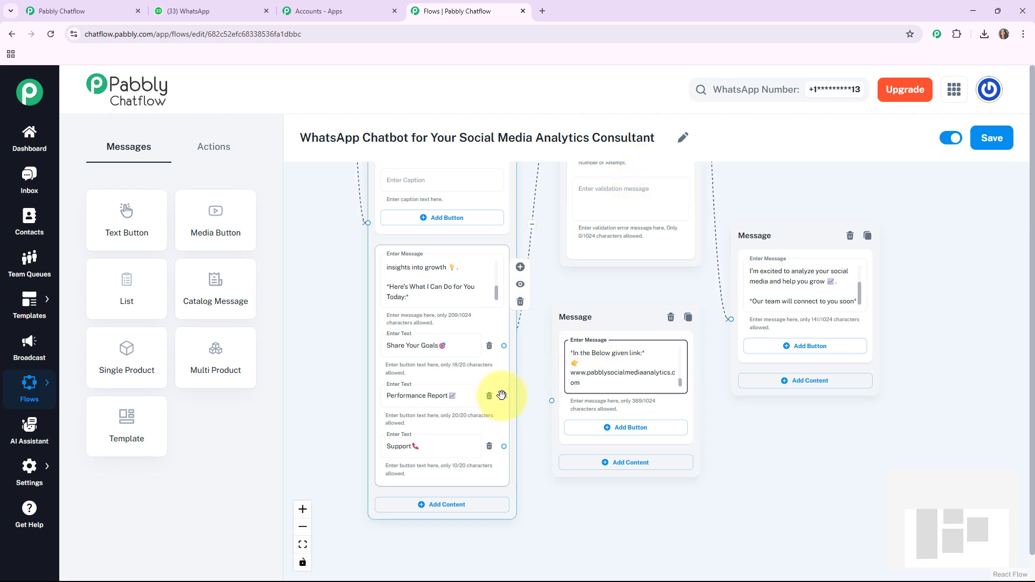
# Connect the Performance Report button to the new report message.
pyautogui.moveTo(503, 396); pyautogui.dragTo(553, 399)
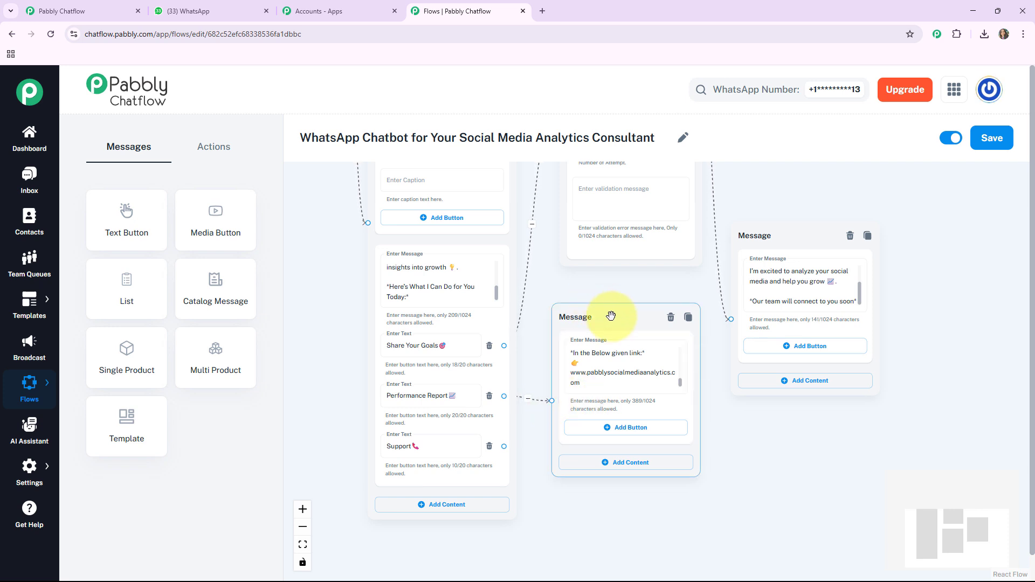
pyautogui.moveTo(605, 317); pyautogui.dragTo(612, 301)
pyautogui.moveTo(767, 467); pyautogui.dragTo(730, 462)
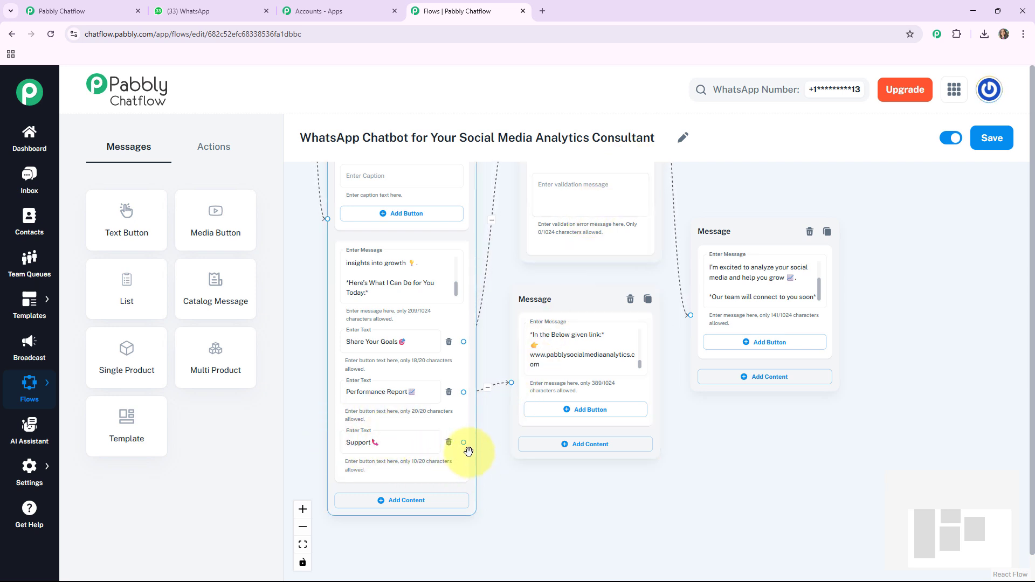
# Branch a Text + Button message off Support saying the consultant is always just a message away.
pyautogui.moveTo(464, 443); pyautogui.dragTo(500, 462)
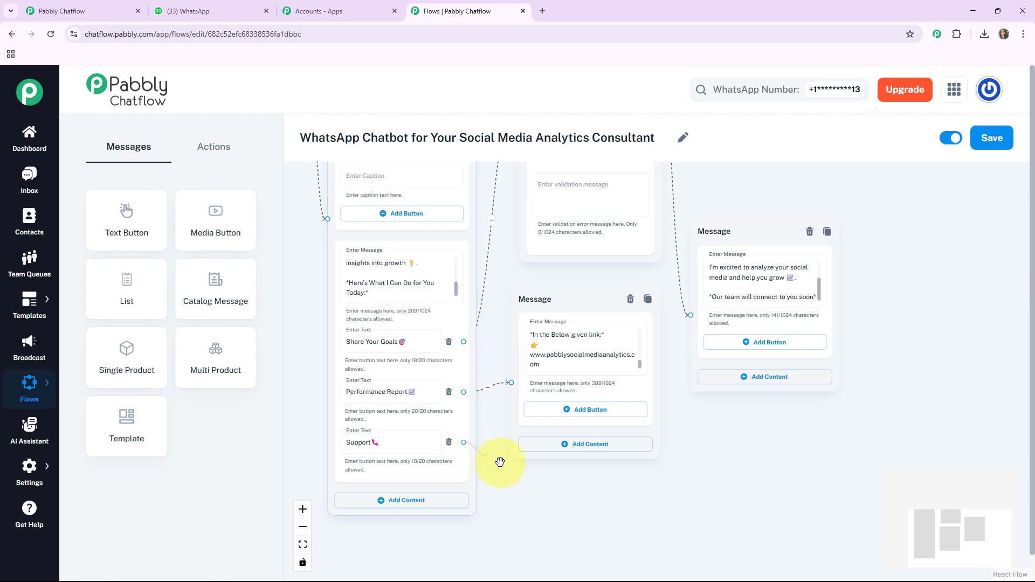
pyautogui.moveTo(684, 506); pyautogui.dragTo(680, 509)
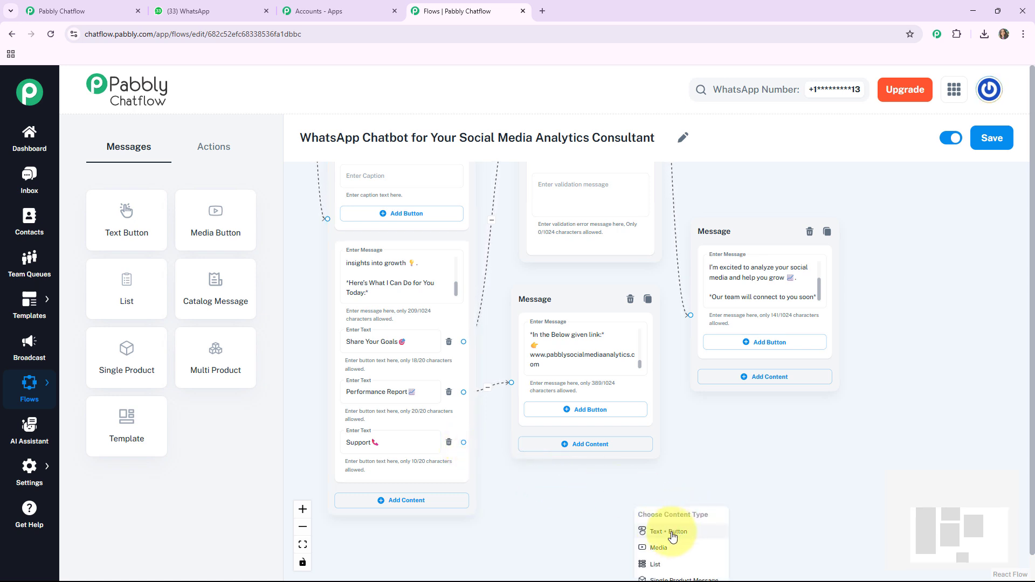
pyautogui.click(667, 533)
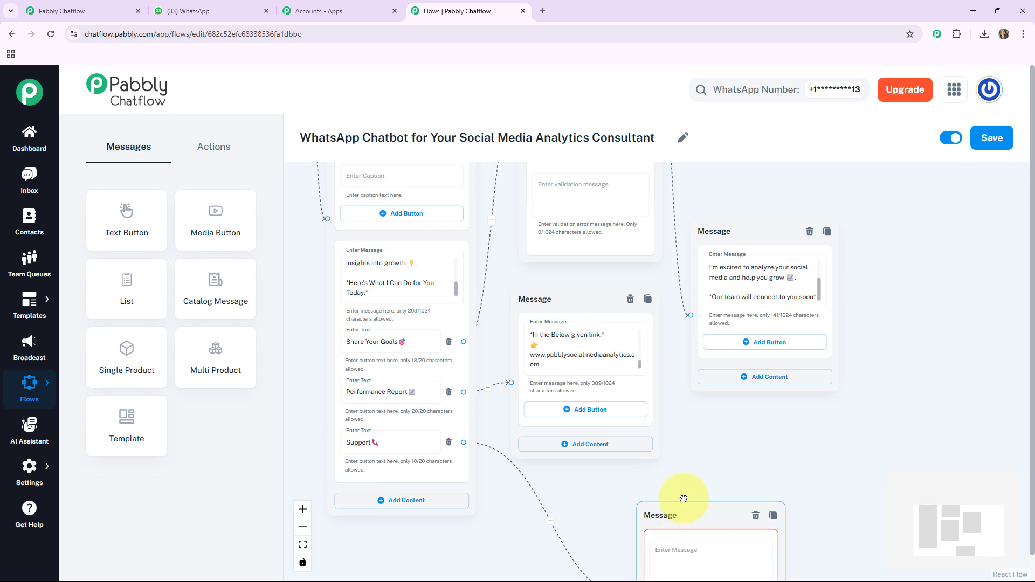
pyautogui.moveTo(680, 515); pyautogui.dragTo(709, 430)
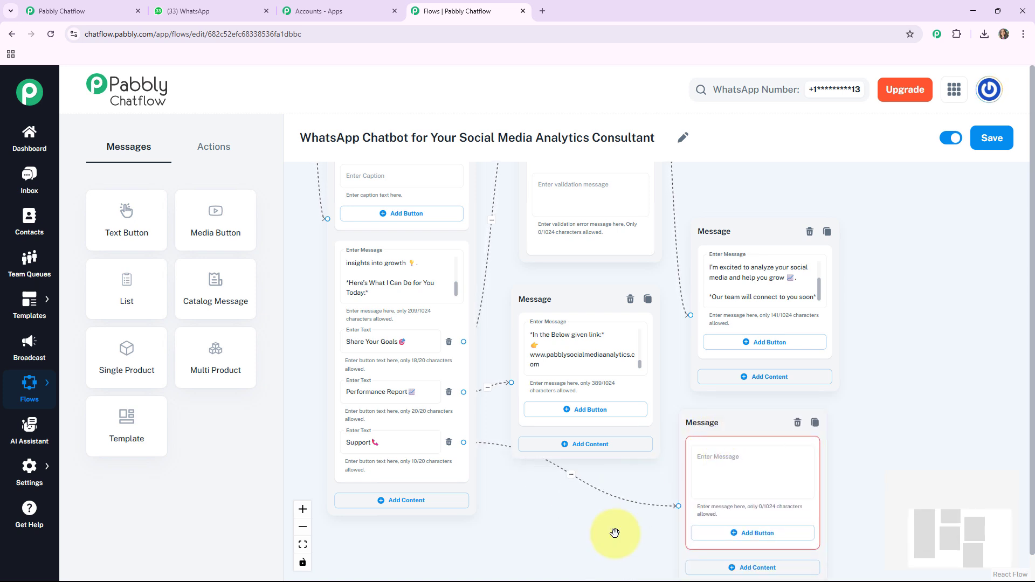
pyautogui.moveTo(612, 533); pyautogui.dragTo(427, 519)
pyautogui.click(586, 453)
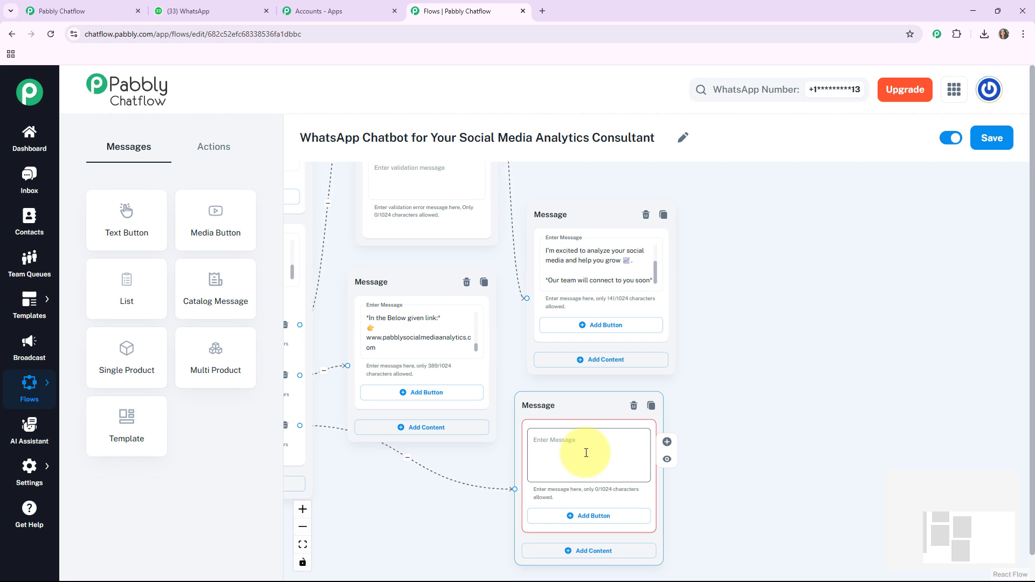
pyautogui.hotkey('ctrl', 'v')
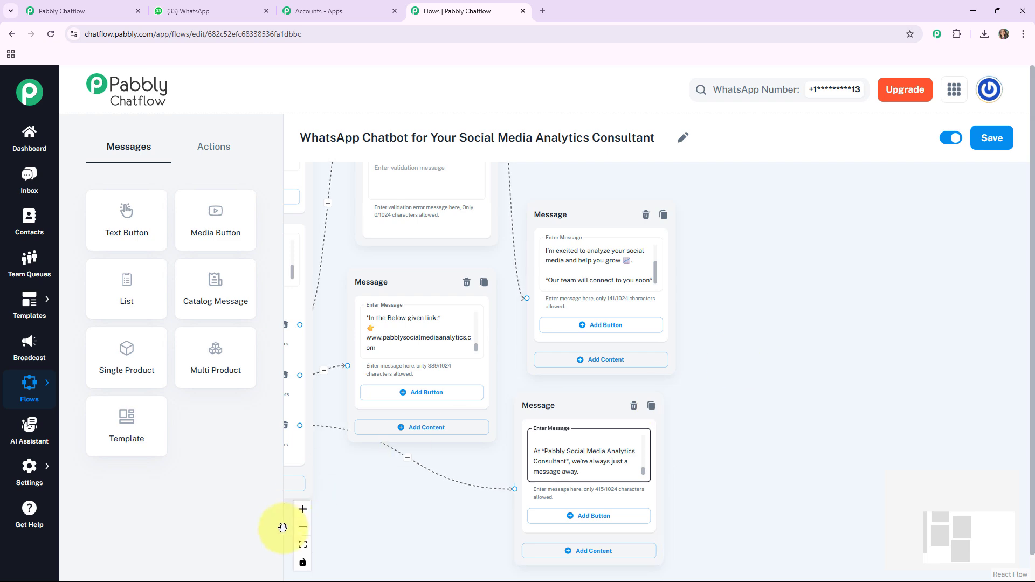
pyautogui.click(303, 545)
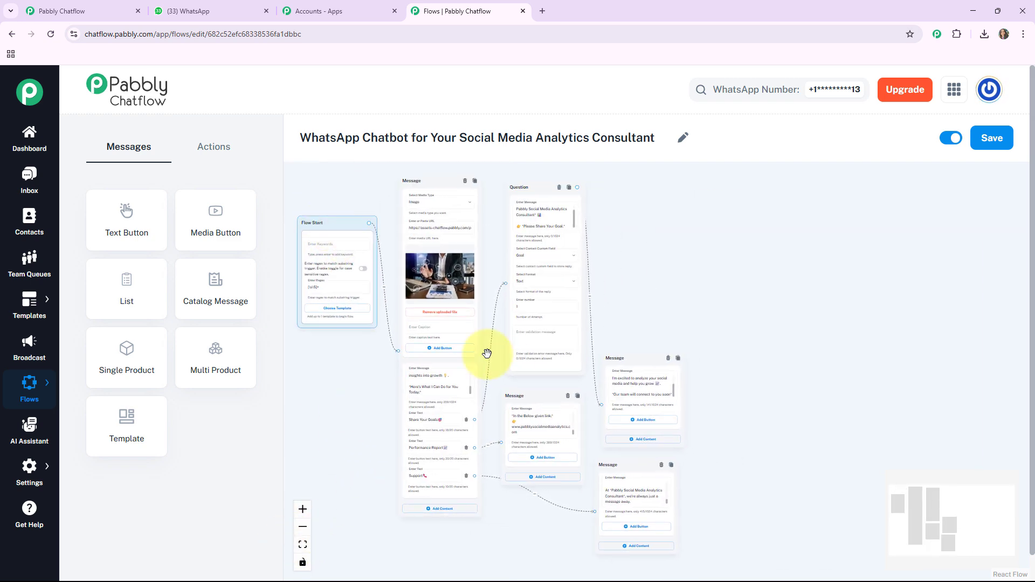
# Raise the goal thank-you and support messages into alignment, then save the flow.
pyautogui.scroll(1, 509, 362)
pyautogui.moveTo(496, 386); pyautogui.dragTo(507, 389)
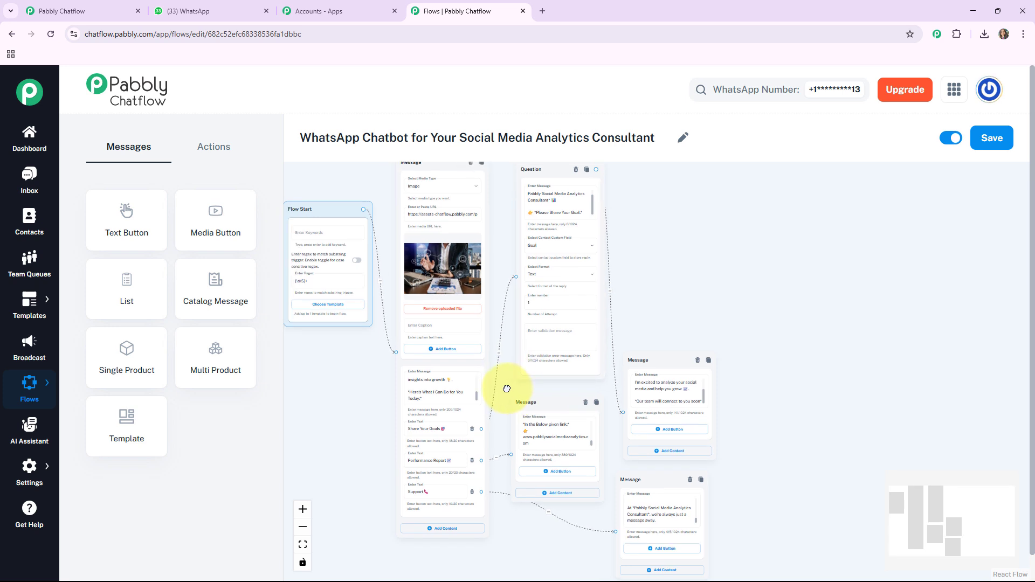
pyautogui.moveTo(674, 312); pyautogui.dragTo(711, 312)
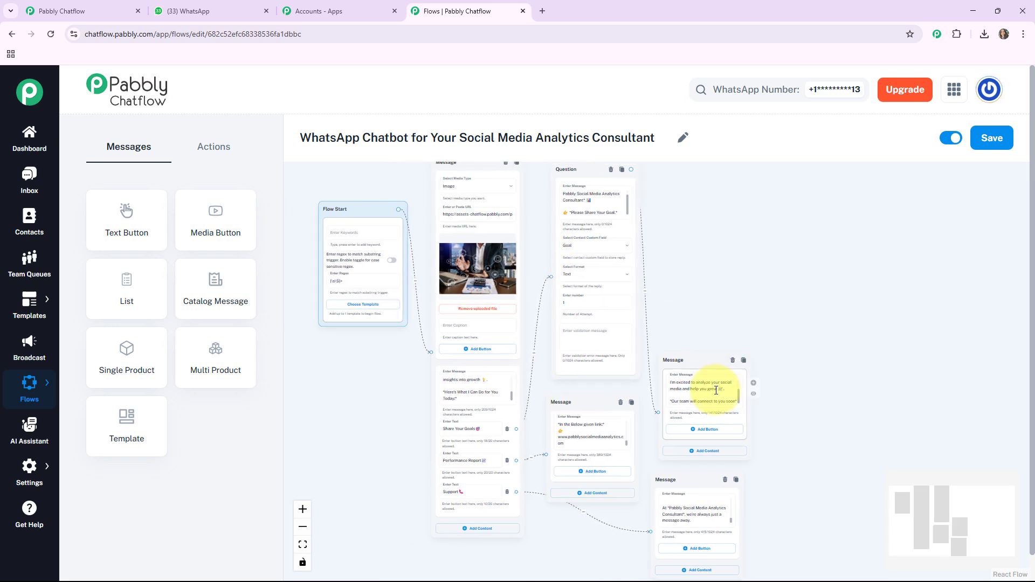
pyautogui.moveTo(696, 358); pyautogui.dragTo(708, 315)
pyautogui.moveTo(674, 471); pyautogui.dragTo(683, 425)
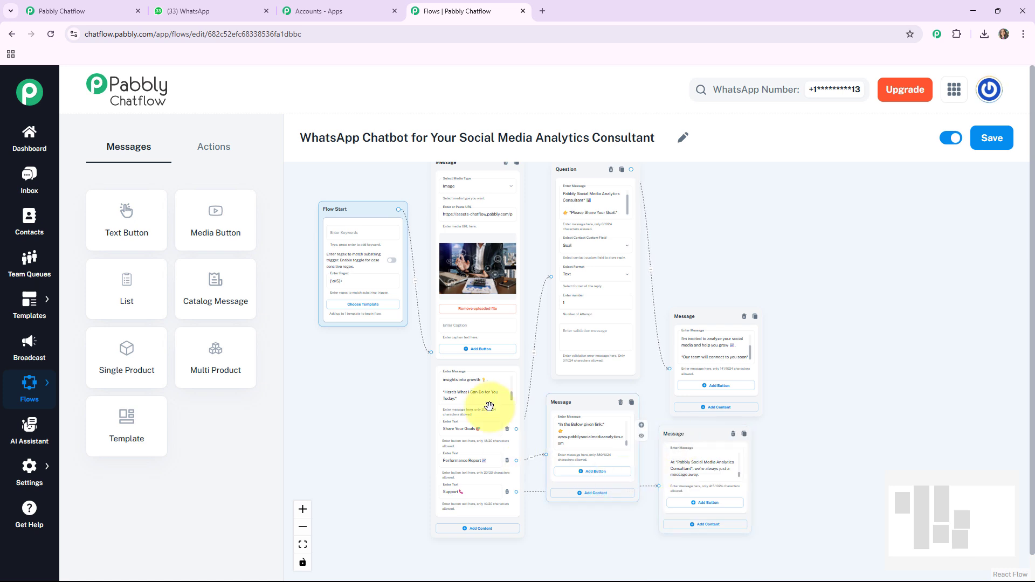
pyautogui.click(997, 141)
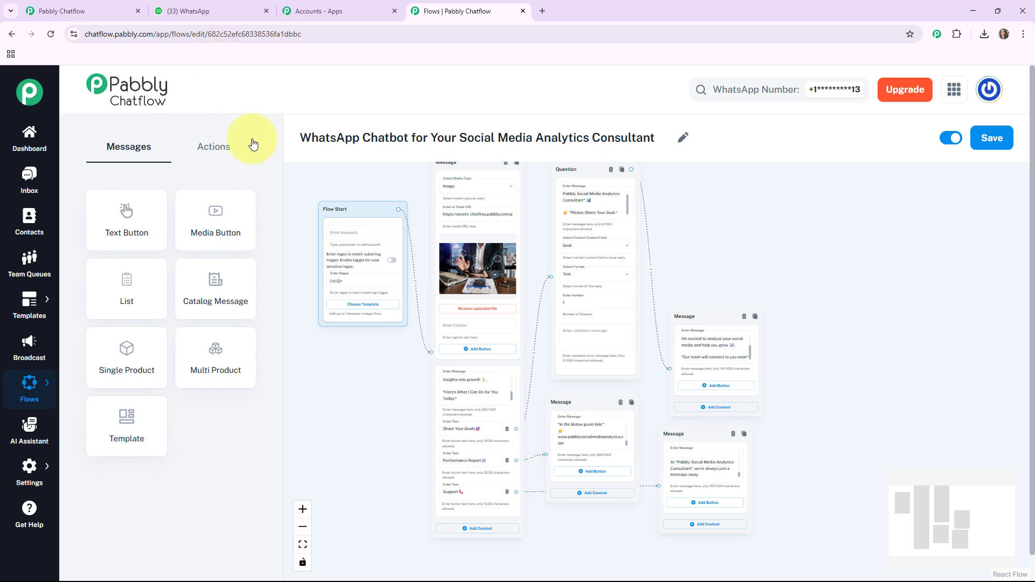
# In WhatsApp Web, pick Performance Report from the bot's image welcome message.
pyautogui.click(210, 14)
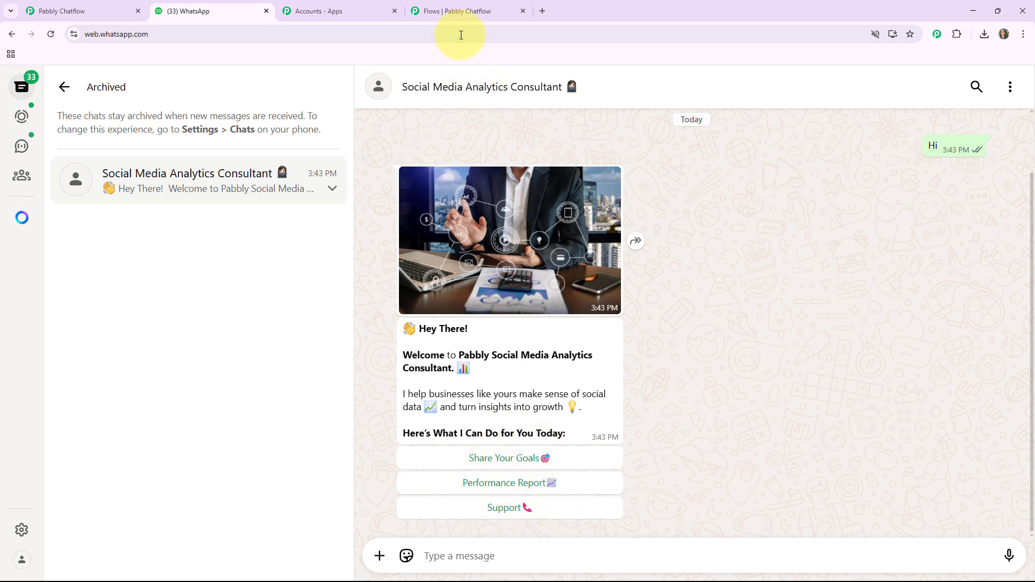
pyautogui.click(453, 13)
pyautogui.scroll(4, 518, 389)
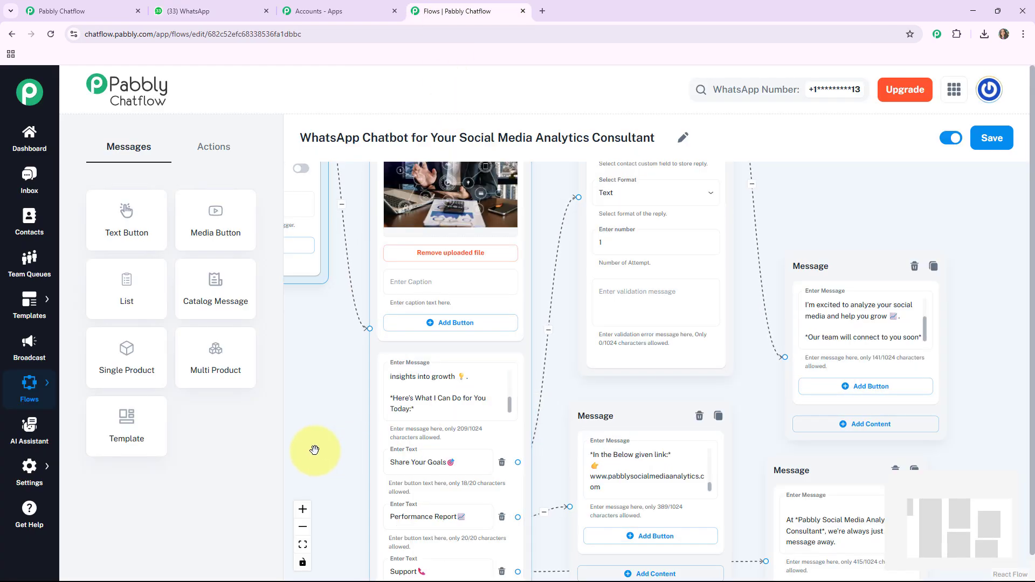
pyautogui.moveTo(314, 450); pyautogui.dragTo(355, 284)
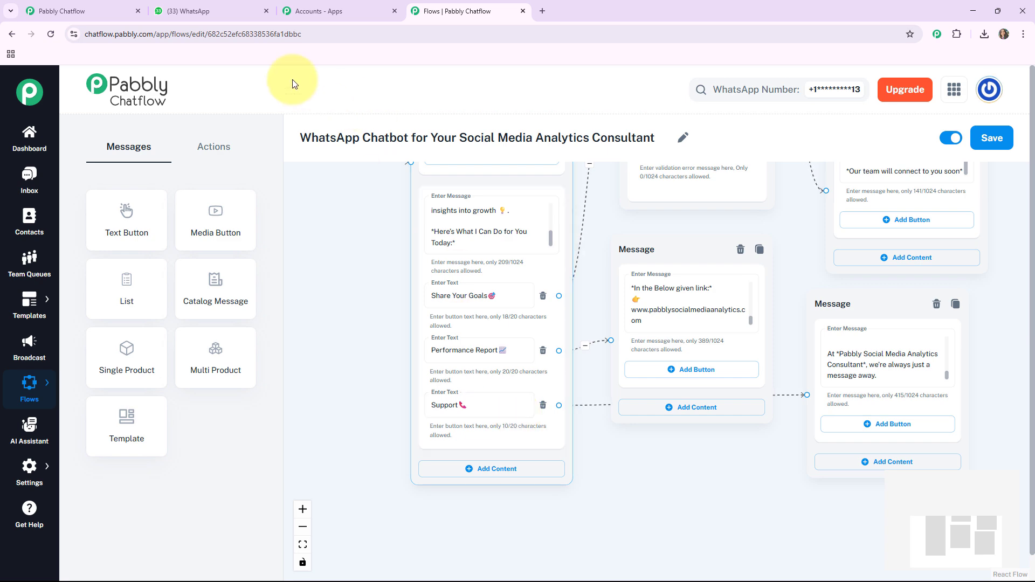
pyautogui.click(227, 12)
pyautogui.click(509, 487)
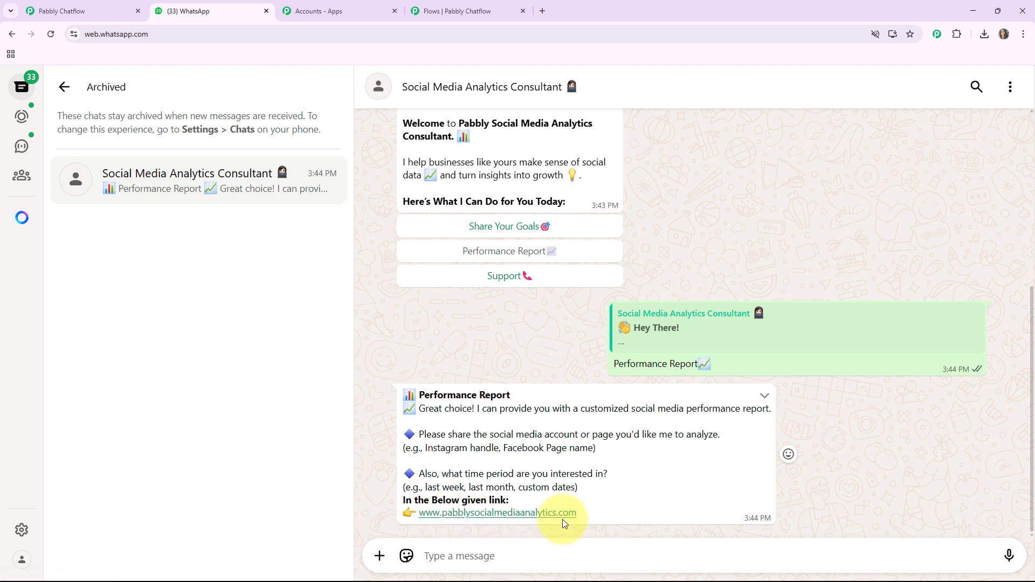
# Choose Support, then Share Your Goals, answering 'Increasing brand awareness', and review the bot's replies.
pyautogui.click(498, 277)
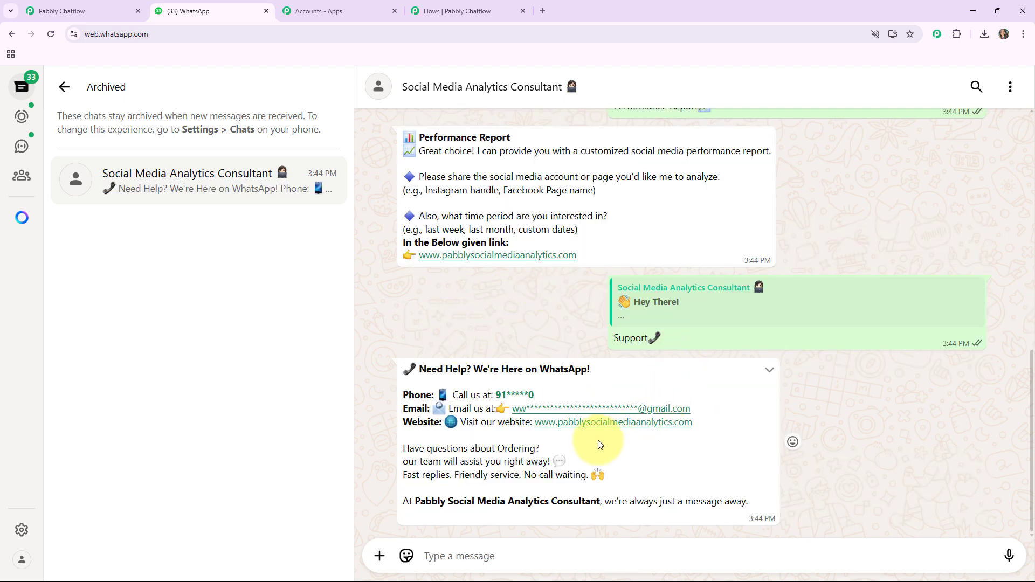
pyautogui.scroll(4, 550, 350)
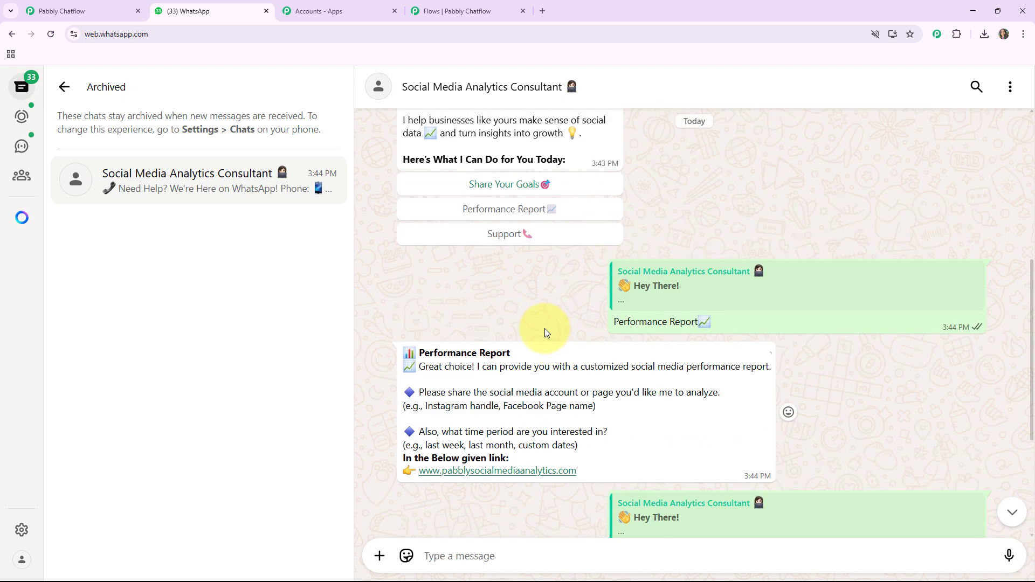
pyautogui.click(512, 192)
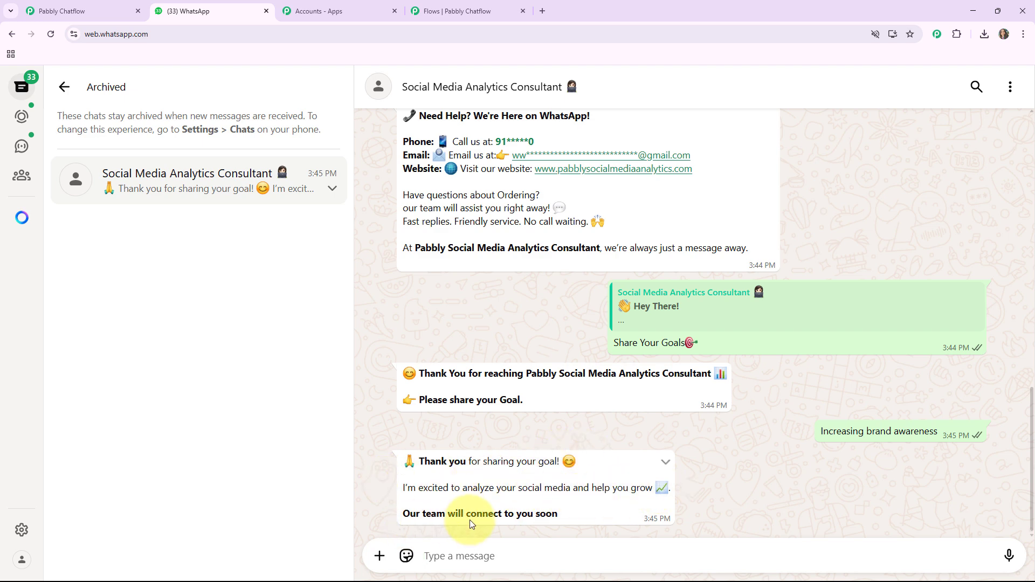
pyautogui.scroll(4, 585, 458)
pyautogui.scroll(7, 585, 458)
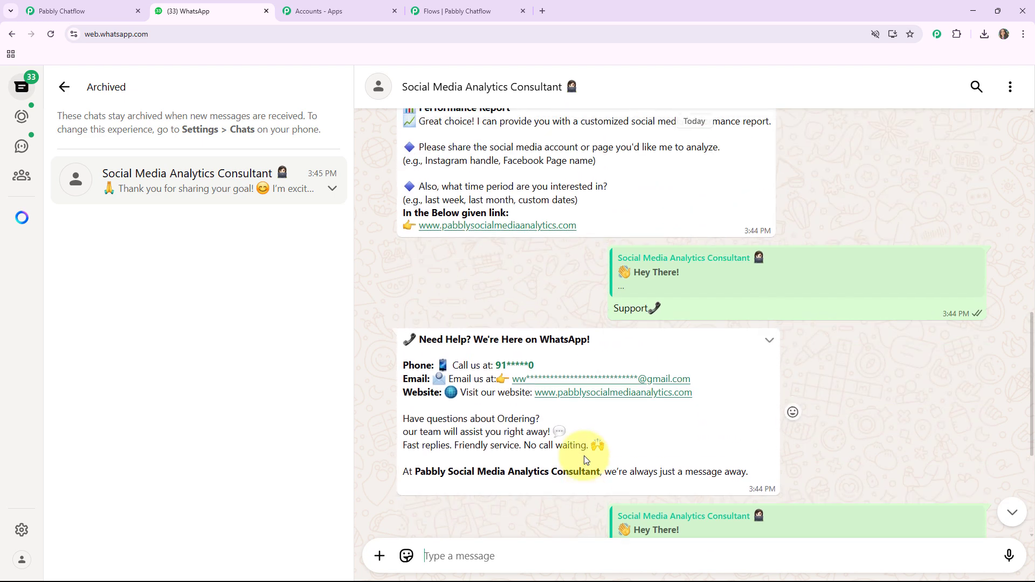
pyautogui.scroll(3, 584, 455)
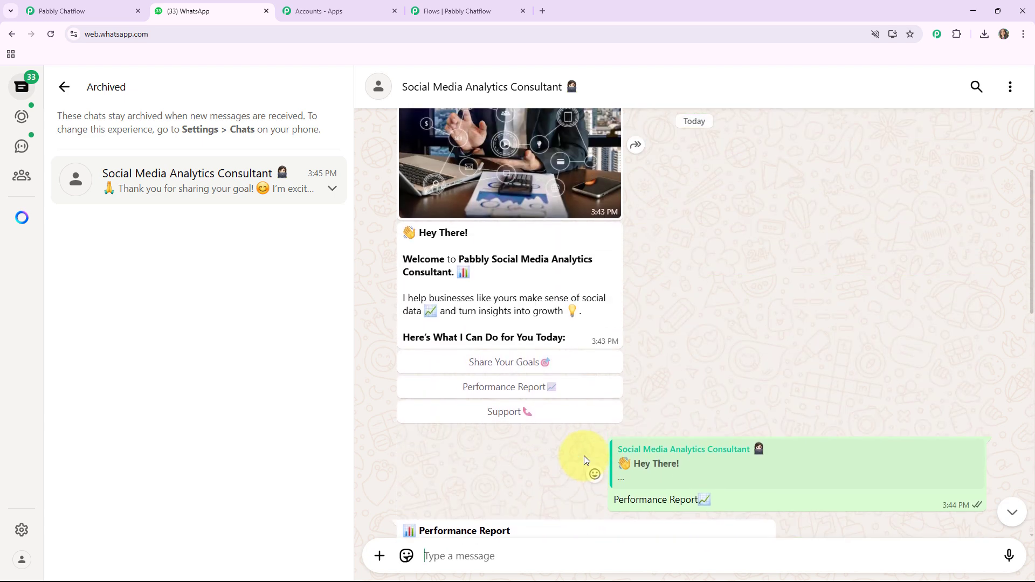
pyautogui.scroll(-2, 583, 455)
pyautogui.scroll(1, 583, 455)
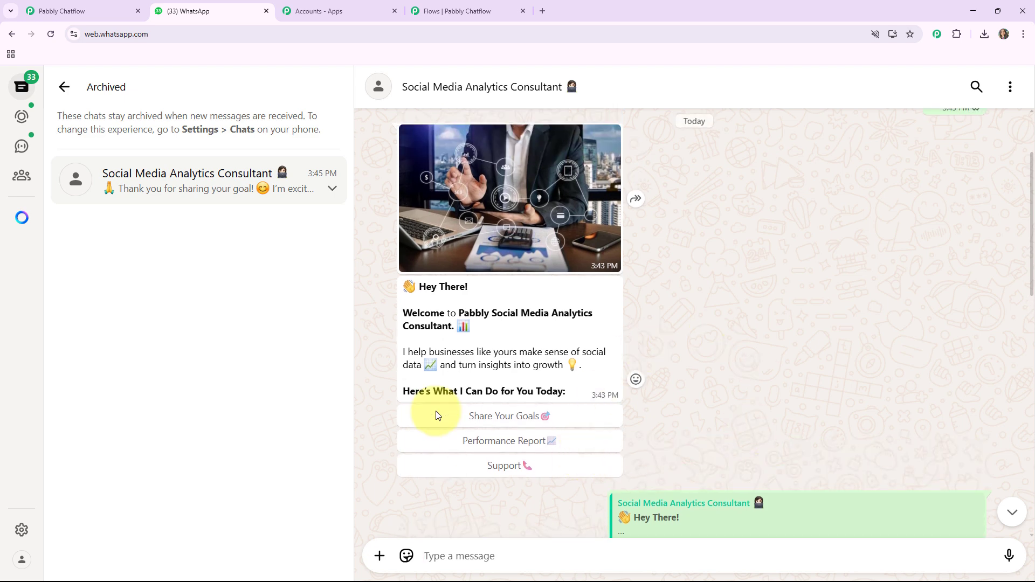